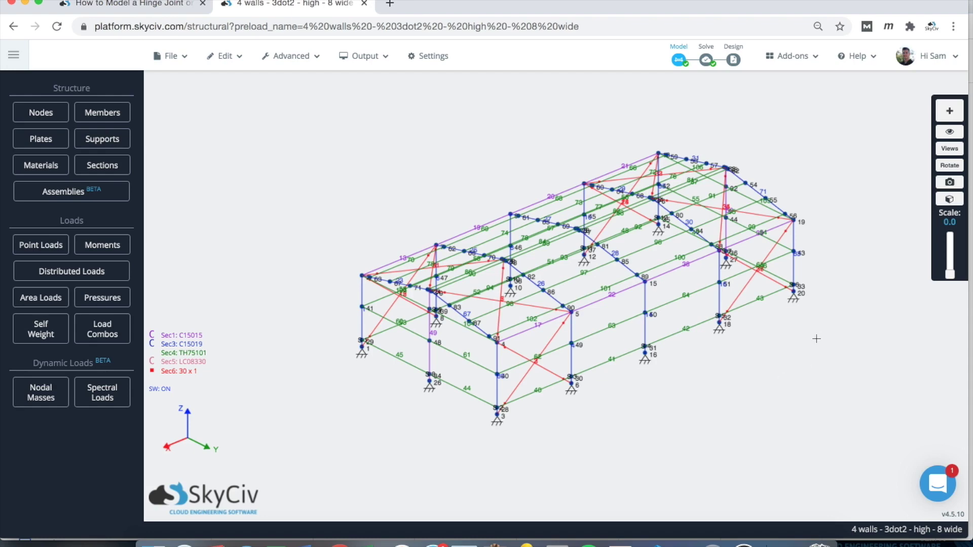
Step: View the Groups table of the building frame model and return to the main modelling options
{"action": "left_click_drag", "start_coordinate": [816, 339], "coordinate": [815, 340]}
{"action": "right_click_drag", "start_coordinate": [832, 153], "coordinate": [830, 158]}
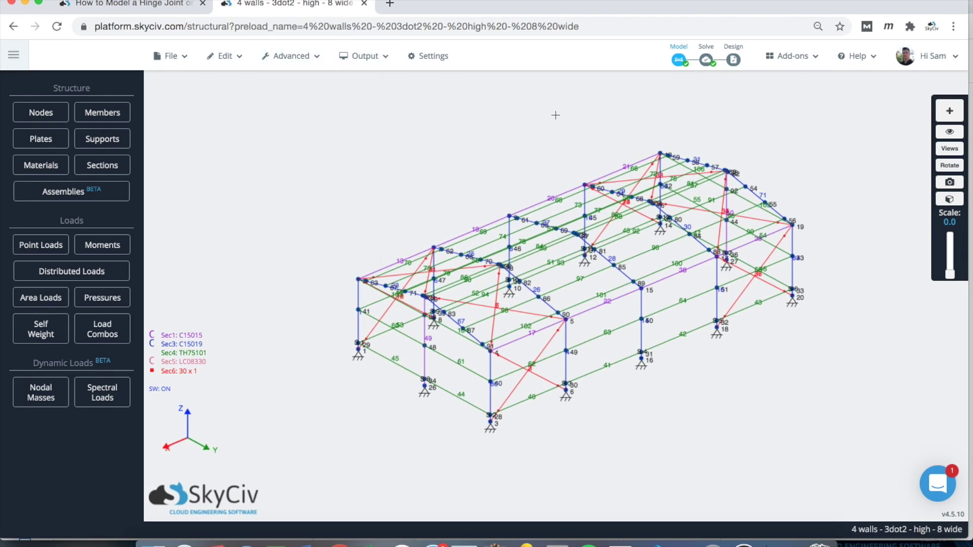
{"action": "key", "text": "g"}
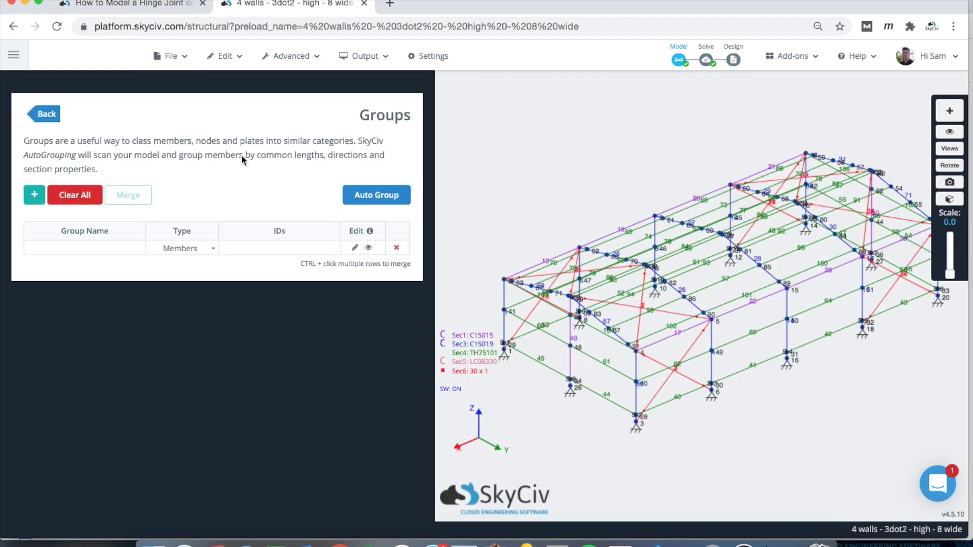
{"action": "scroll", "coordinate": [671, 155], "scroll_direction": "down", "scroll_amount": 5}
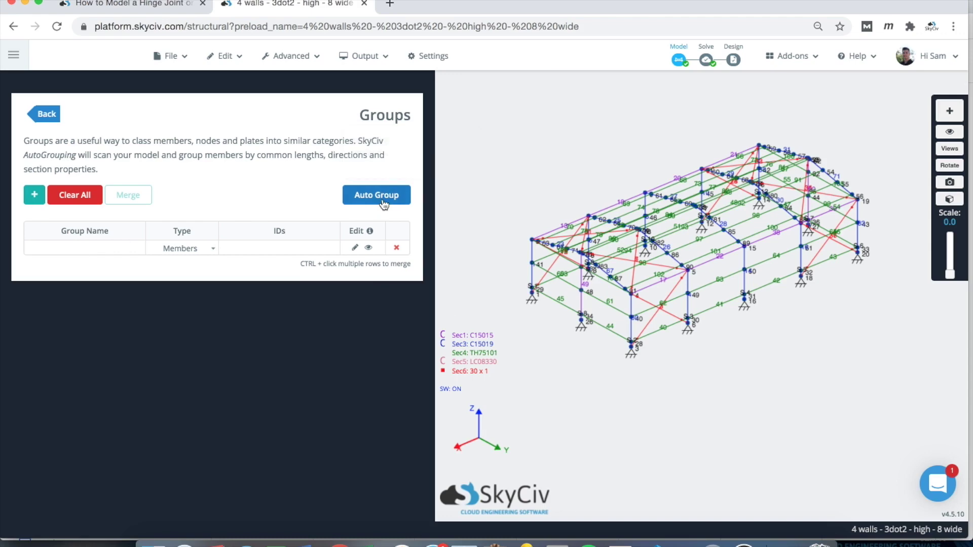
{"action": "scroll", "coordinate": [568, 161], "scroll_direction": "down", "scroll_amount": 2}
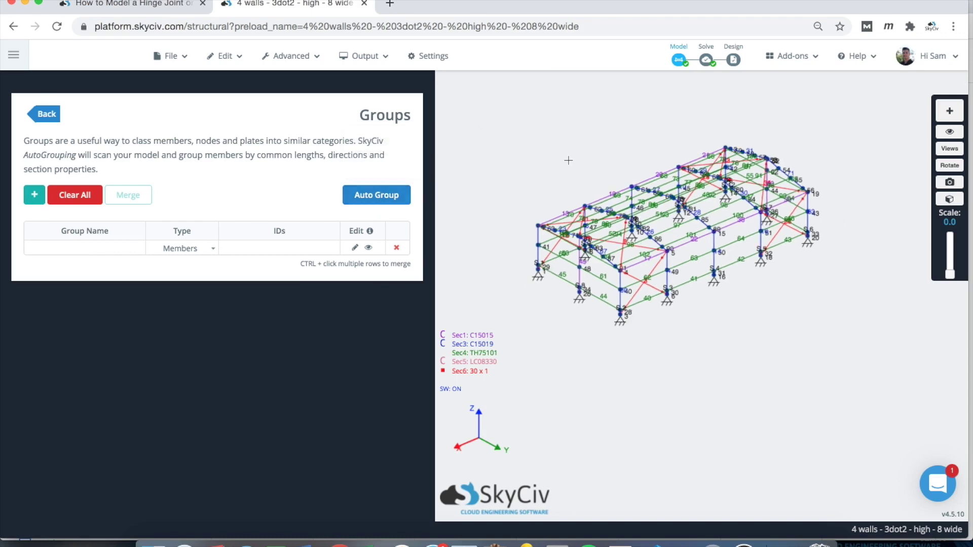
{"action": "right_click_drag", "start_coordinate": [584, 136], "coordinate": [583, 166]}
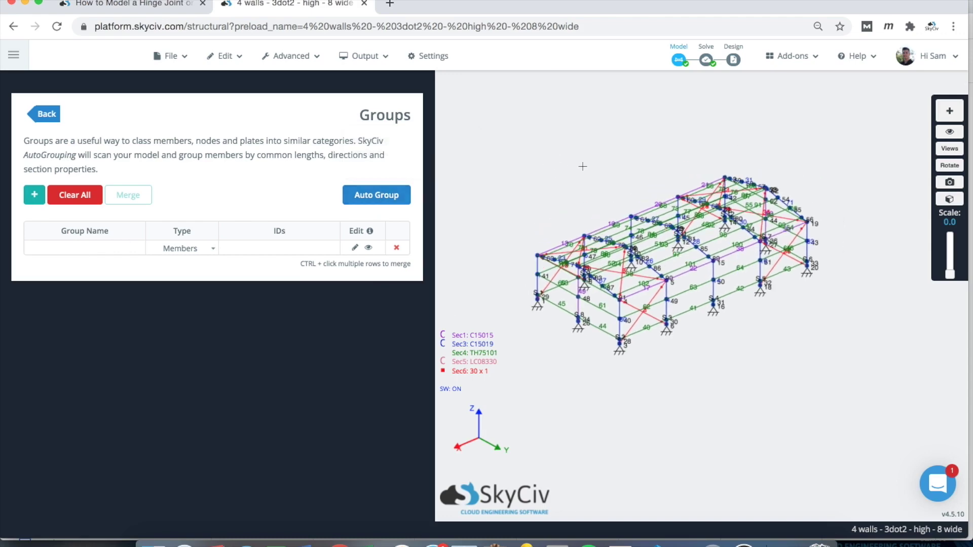
{"action": "left_click", "coordinate": [45, 113]}
Step: In a side view of the frame, select the members and nodes around the braced bay at the far end and set them as a group
{"action": "left_click_drag", "start_coordinate": [488, 123], "coordinate": [489, 124]}
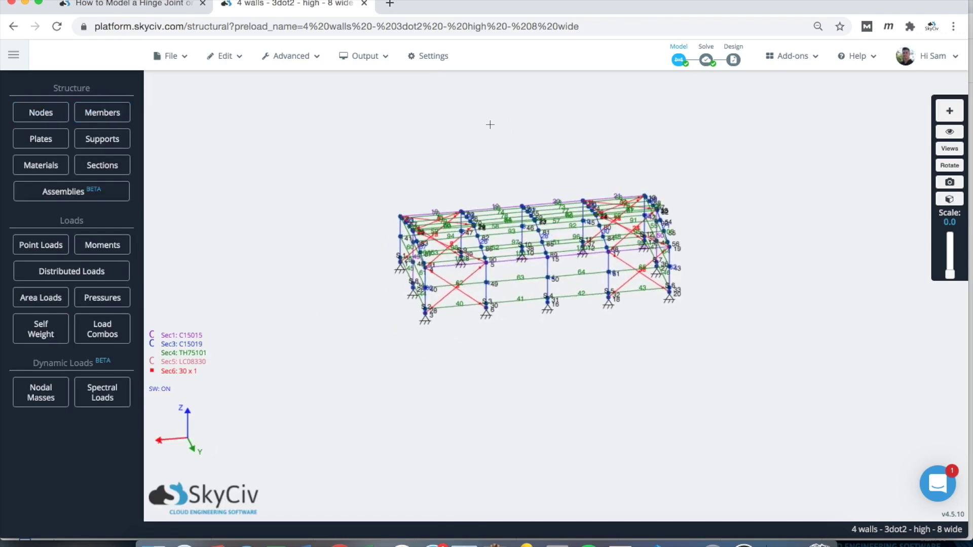
{"action": "scroll", "coordinate": [490, 125], "scroll_direction": "up", "scroll_amount": 2}
{"action": "left_click_drag", "start_coordinate": [556, 147], "coordinate": [542, 141]}
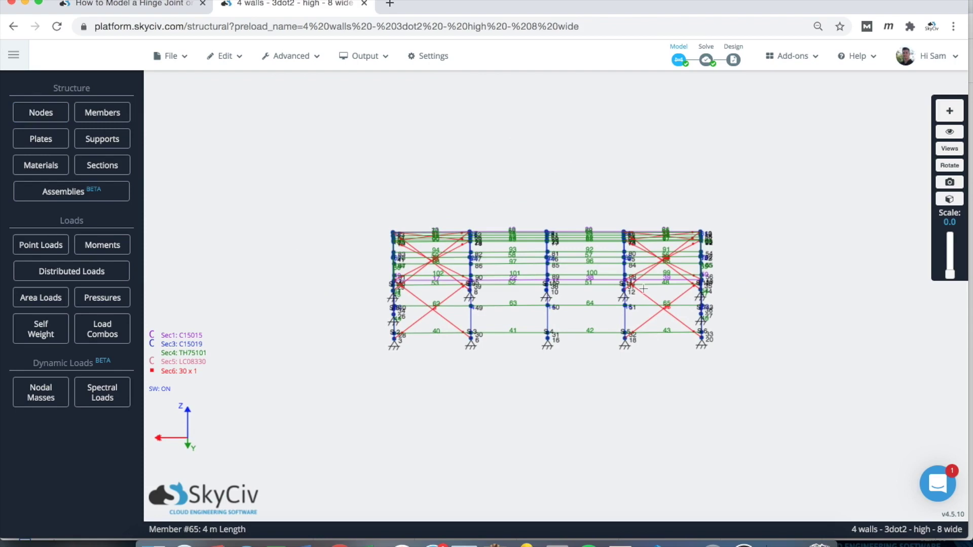
{"action": "left_click_drag", "start_coordinate": [643, 288], "coordinate": [766, 411]}
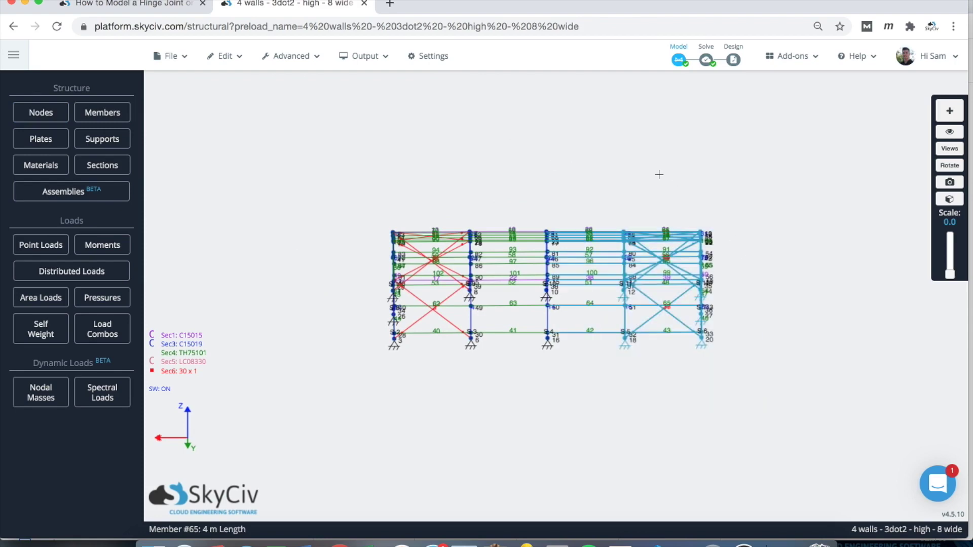
{"action": "right_click", "coordinate": [636, 148]}
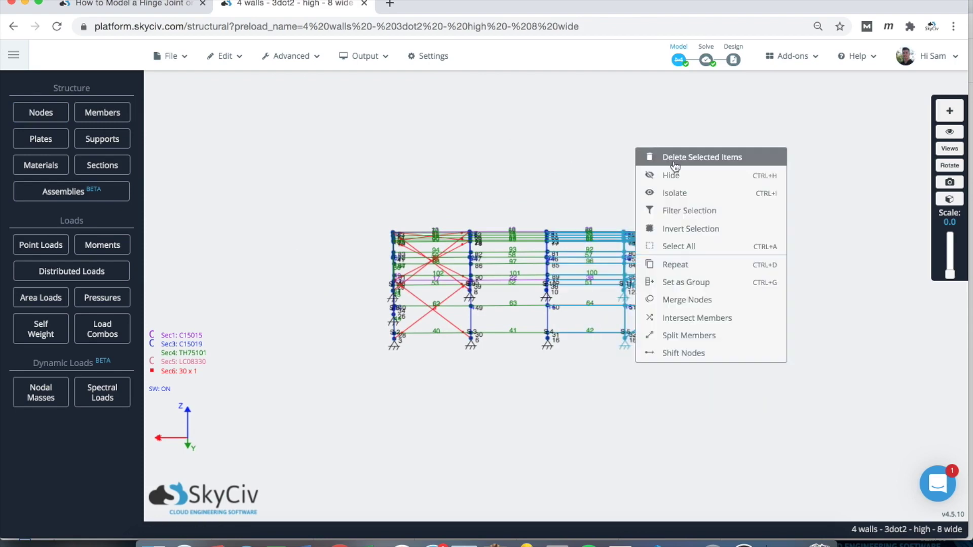
{"action": "left_click", "coordinate": [717, 282]}
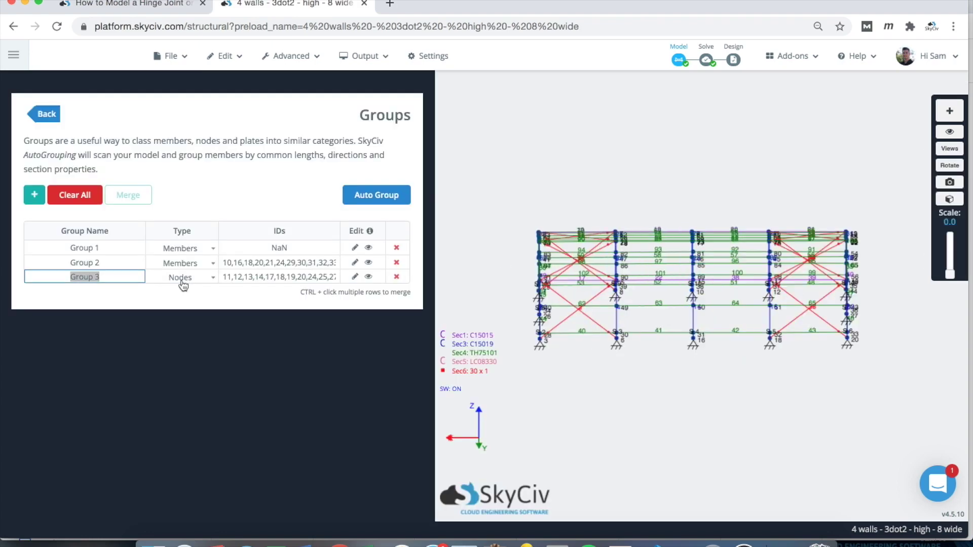
Step: Delete Group 1 and the nodes group Group 3, and highlight the members of Group 2 in the model
{"action": "left_click", "coordinate": [396, 248]}
{"action": "left_click", "coordinate": [242, 247]}
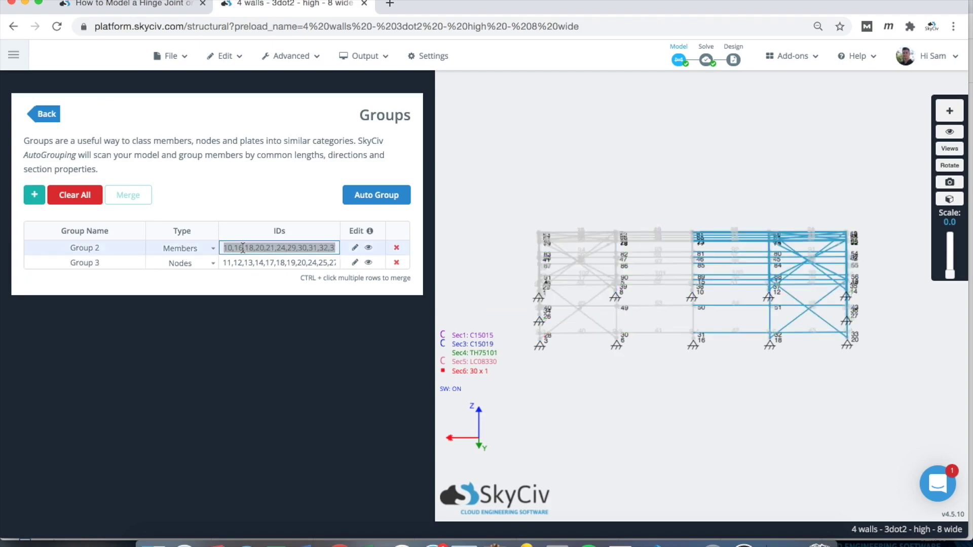
{"action": "left_click", "coordinate": [249, 263]}
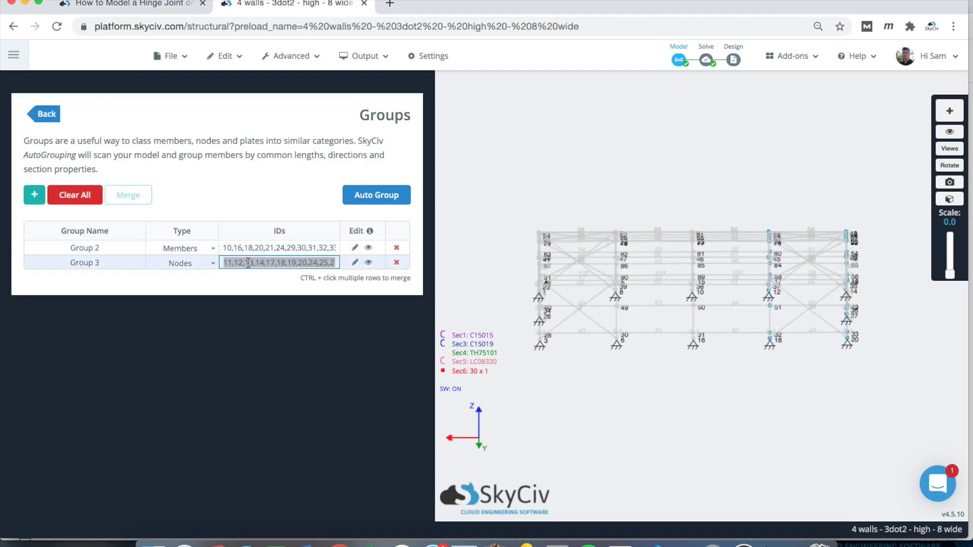
{"action": "left_click", "coordinate": [396, 263]}
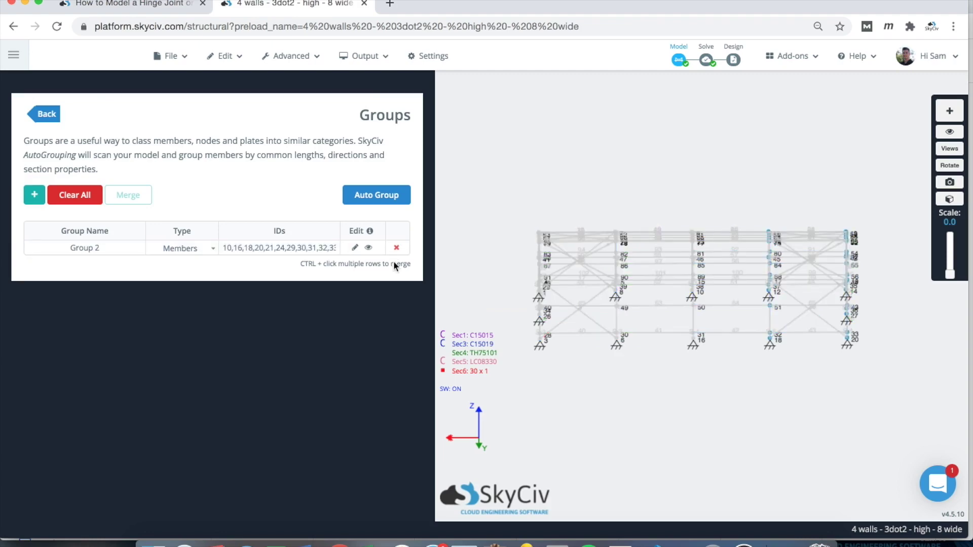
{"action": "left_click", "coordinate": [309, 250]}
{"action": "left_click", "coordinate": [621, 143]}
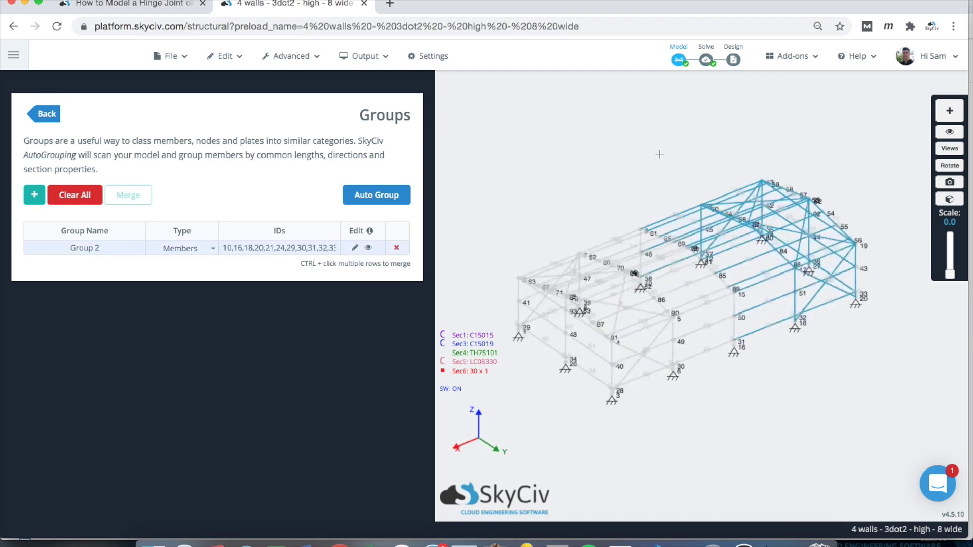
Step: Rename Group 2 as "North Half Structure"
{"action": "left_click", "coordinate": [92, 247]}
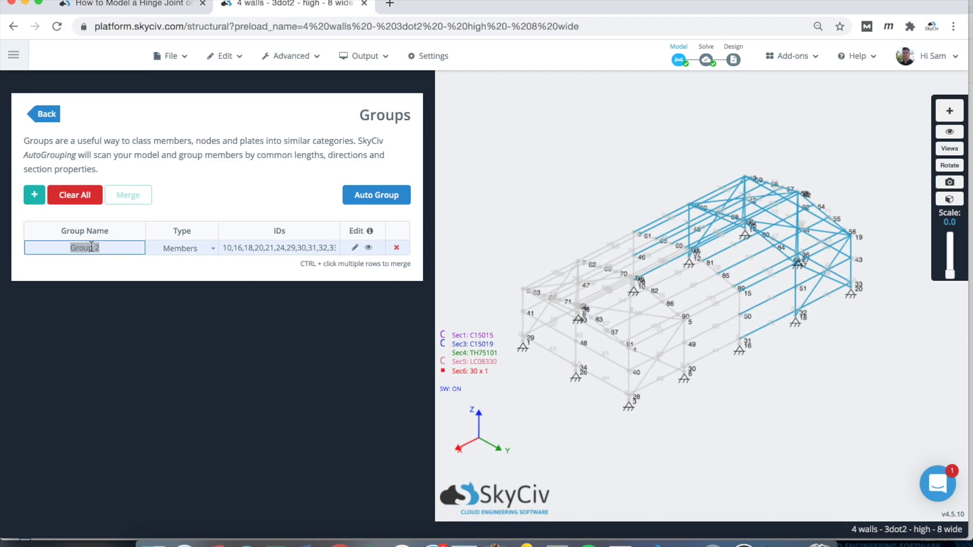
{"action": "type", "text": "North Half Structure"}
{"action": "left_click", "coordinate": [97, 272]}
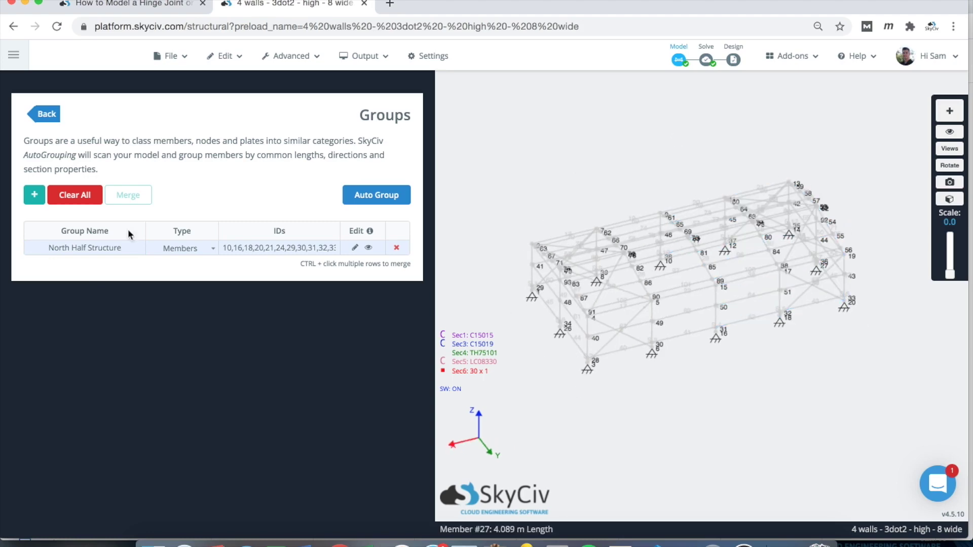
Step: Add a second member group with IDs 1,2,3 and delete it
{"action": "left_click", "coordinate": [34, 195]}
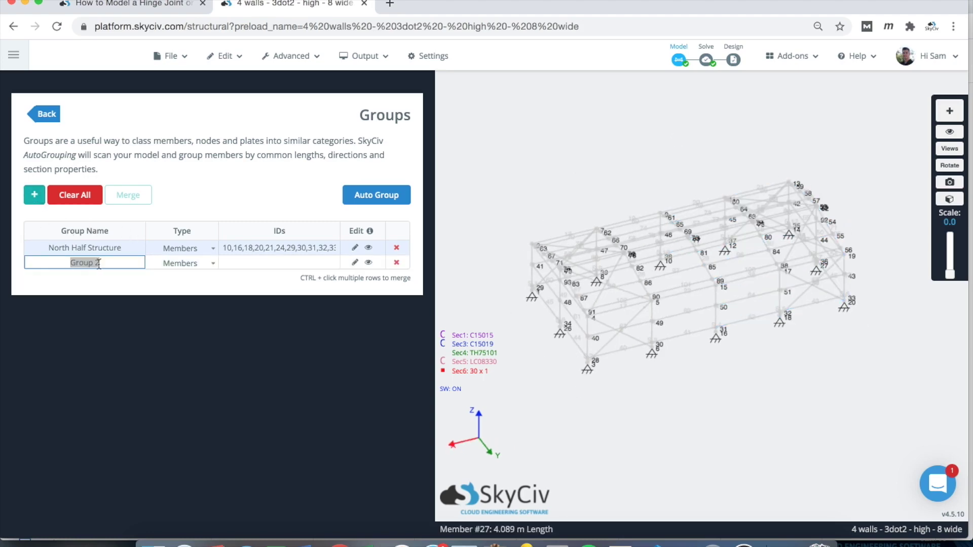
{"action": "left_click", "coordinate": [261, 264]}
{"action": "type", "text": "1,2,3"}
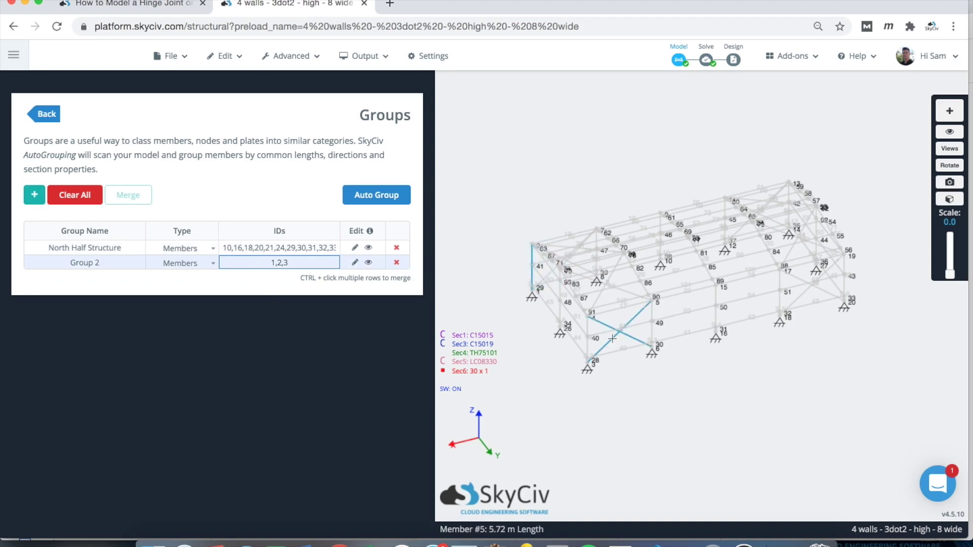
{"action": "left_click", "coordinate": [125, 263]}
{"action": "left_click", "coordinate": [397, 262]}
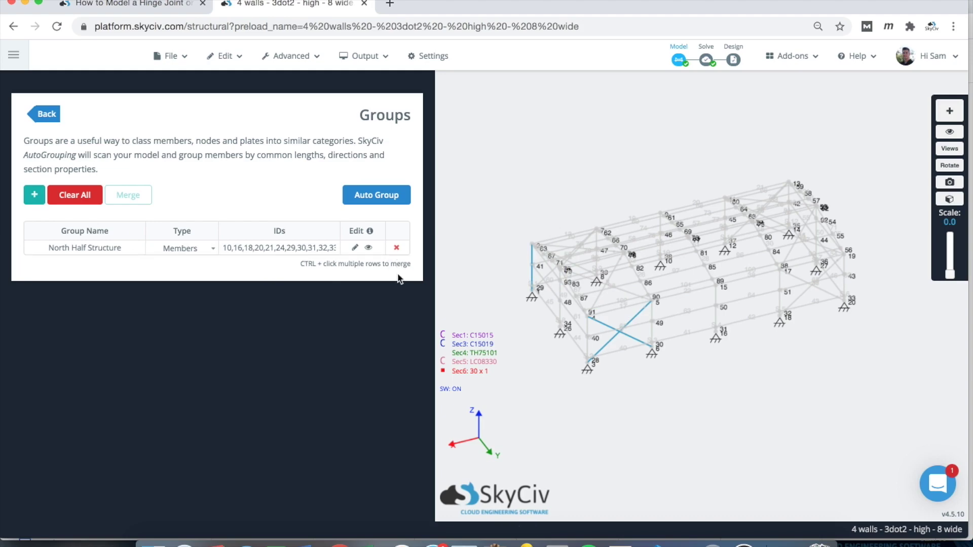
Step: Auto-group the members by material, direction and section, and add all the proposed groups to the table
{"action": "left_click", "coordinate": [373, 203]}
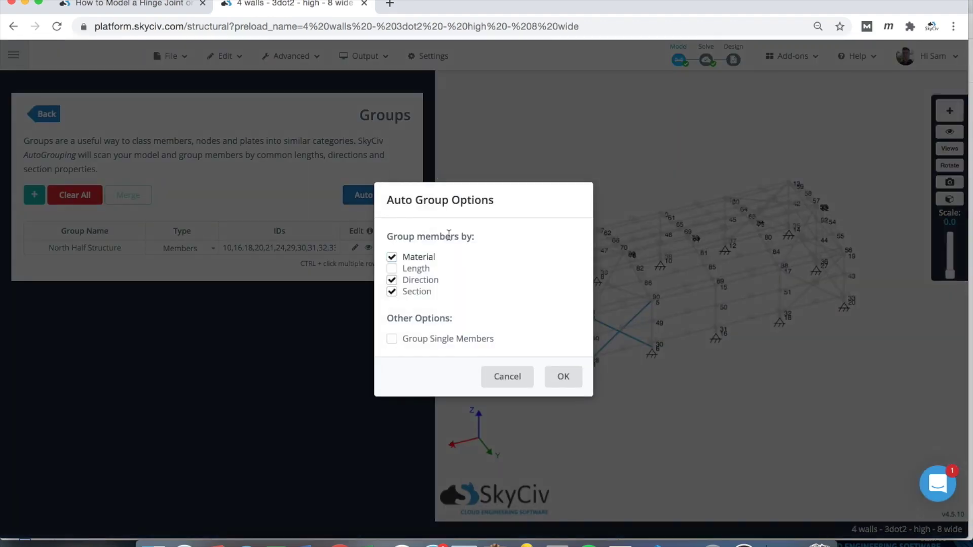
{"action": "left_click", "coordinate": [422, 258]}
{"action": "left_click", "coordinate": [422, 259]}
{"action": "left_click", "coordinate": [560, 376]}
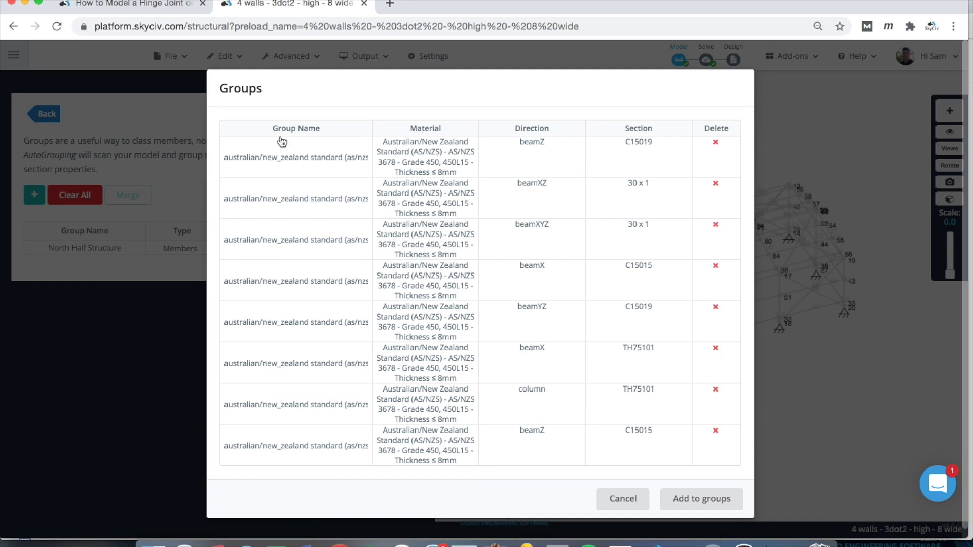
{"action": "left_click", "coordinate": [700, 503]}
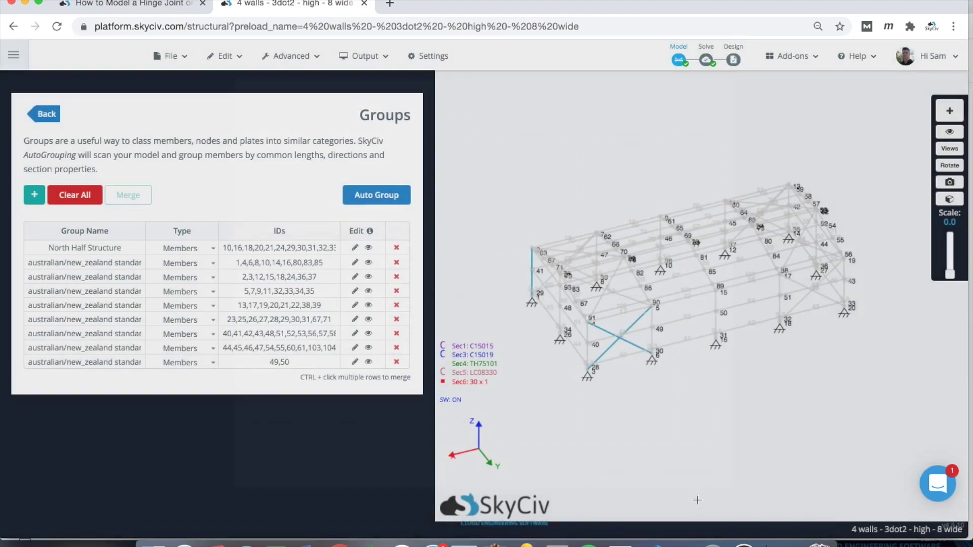
Step: Rename the auto-generated group of vertical frame members starting with IDs 1,4,6,8 as "Columns"
{"action": "double_click", "coordinate": [94, 262]}
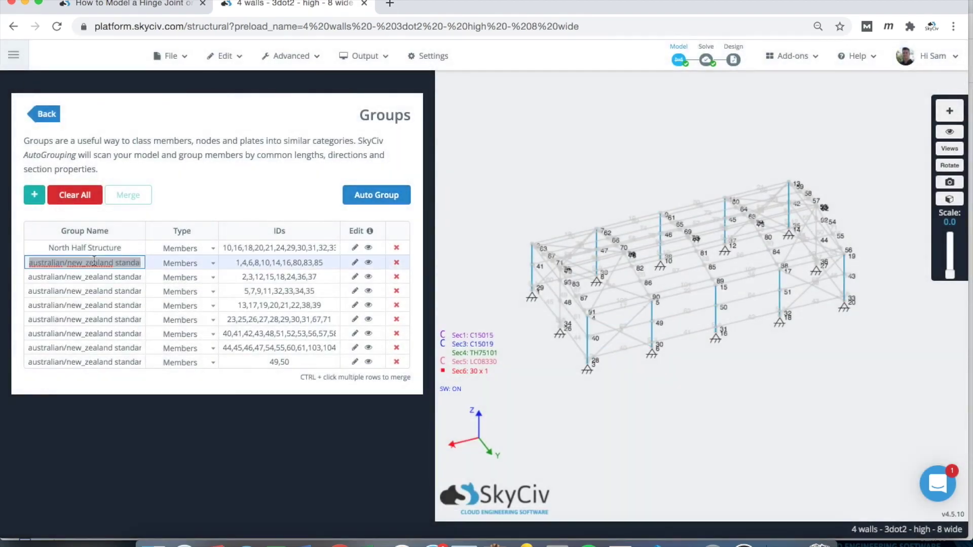
{"action": "left_click_drag", "start_coordinate": [573, 174], "coordinate": [589, 169]}
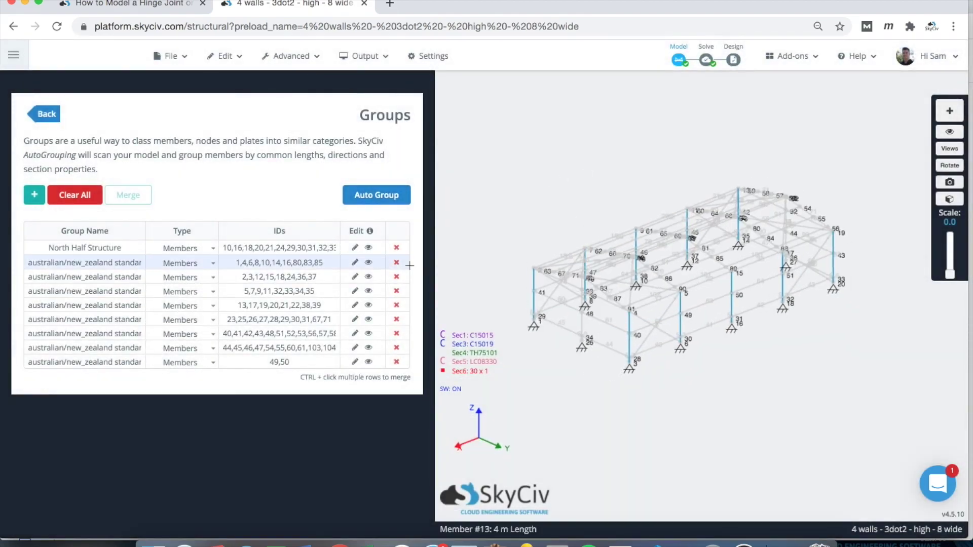
{"action": "double_click", "coordinate": [72, 260]}
{"action": "left_click", "coordinate": [72, 259]}
{"action": "key", "text": "ctrl+a"}
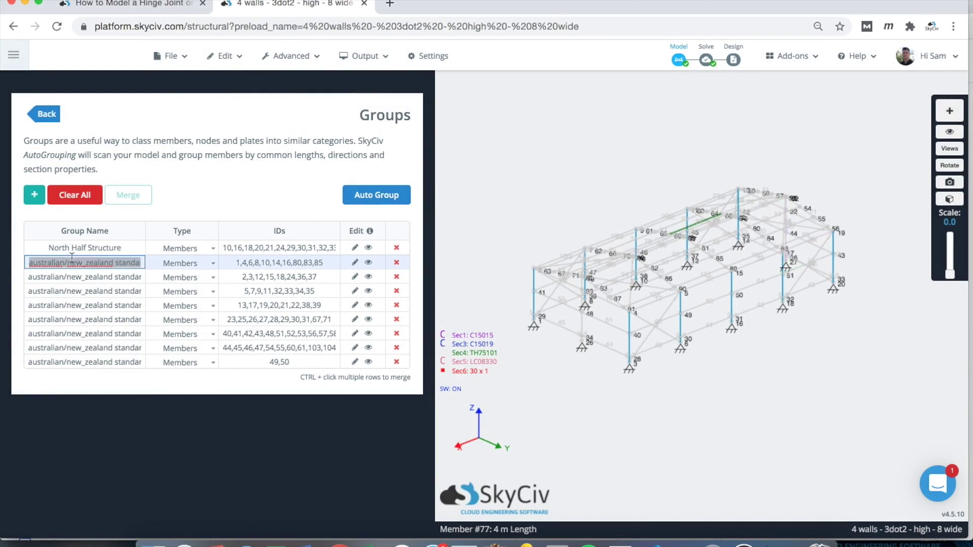
{"action": "type", "text": "Columns"}
Step: Rename the wall bracing group with IDs 2,3,12 onward as "Bracings" and the group with IDs 5,7,9 onward as "Roof Bracing"
{"action": "double_click", "coordinate": [60, 276]}
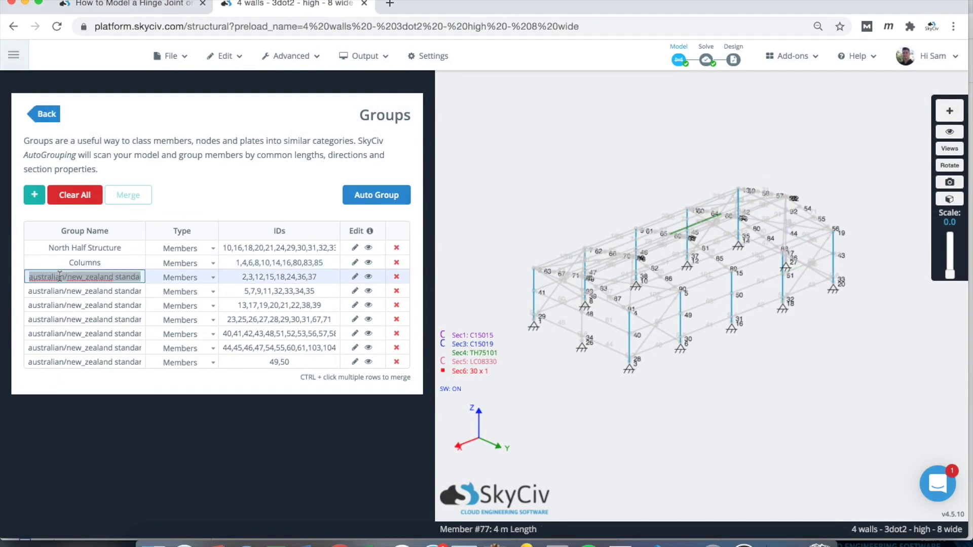
{"action": "type", "text": "Bracings"}
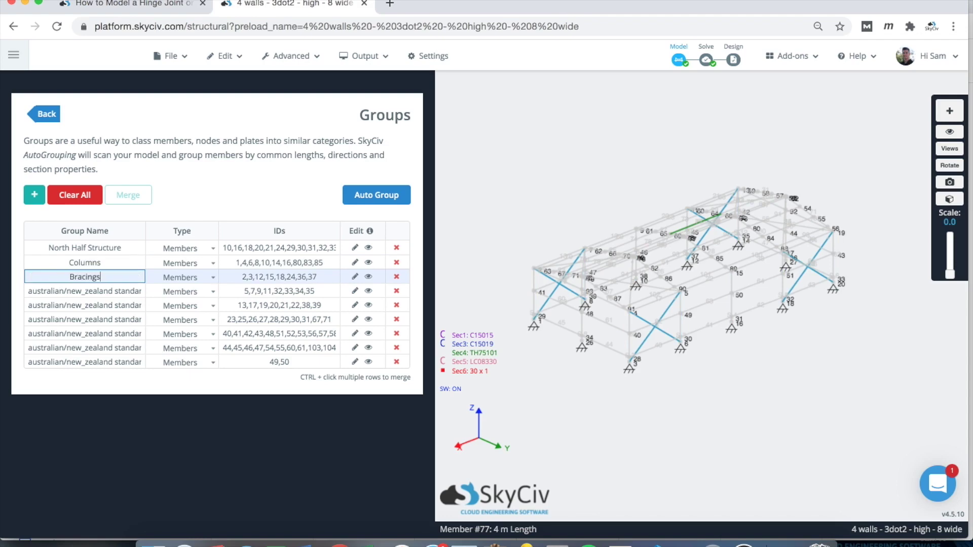
{"action": "double_click", "coordinate": [63, 291]}
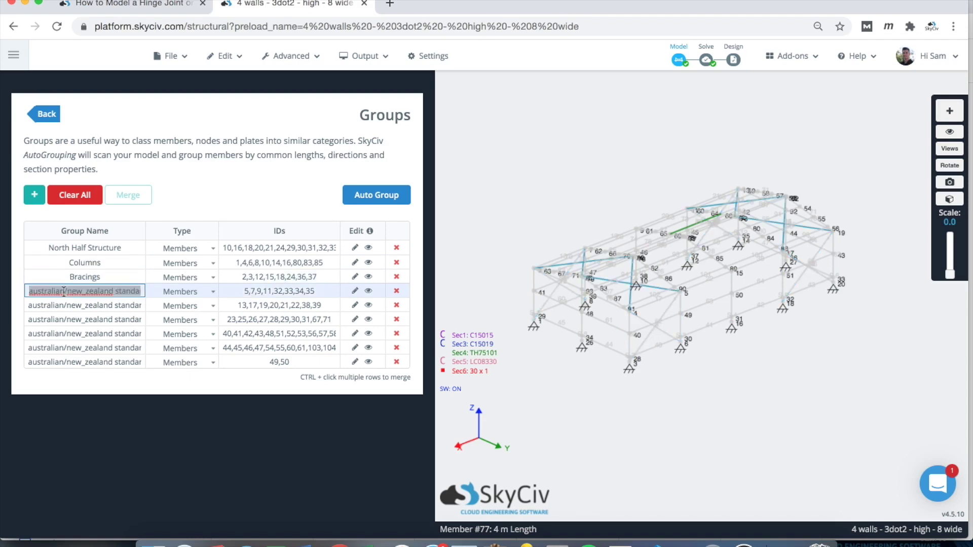
{"action": "type", "text": "Roof Bracing"}
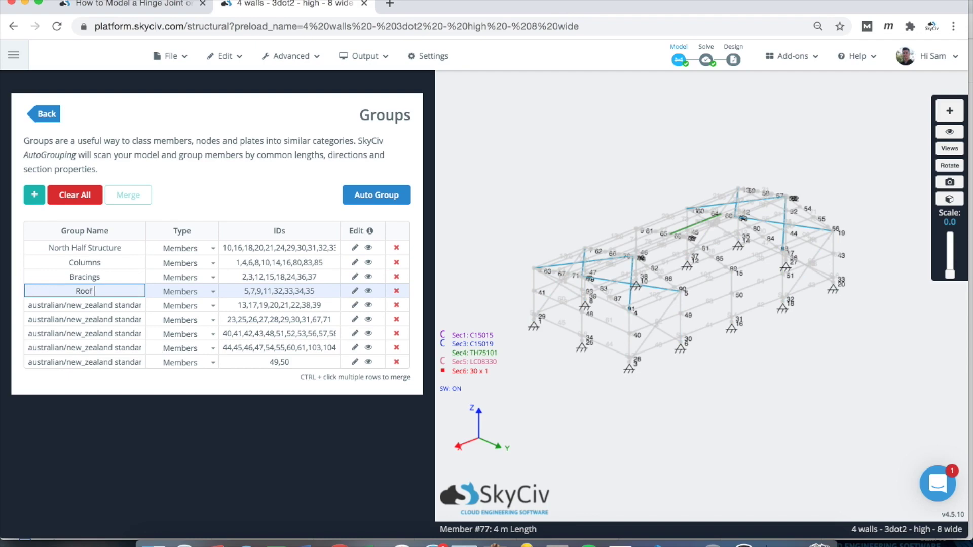
{"action": "left_click", "coordinate": [223, 199]}
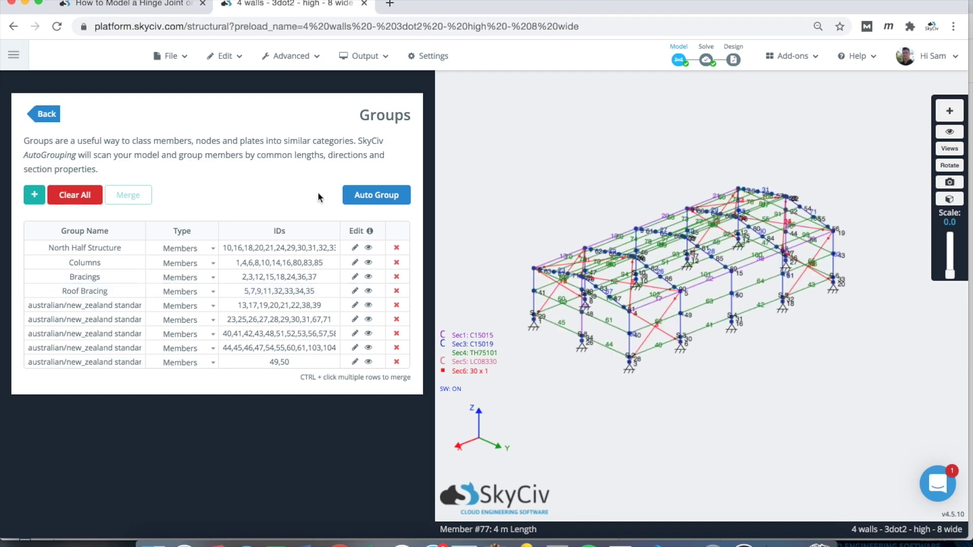
Step: Highlight each of the five remaining auto-generated groups in turn and examine which members they contain in the model
{"action": "double_click", "coordinate": [91, 306]}
{"action": "double_click", "coordinate": [90, 319]}
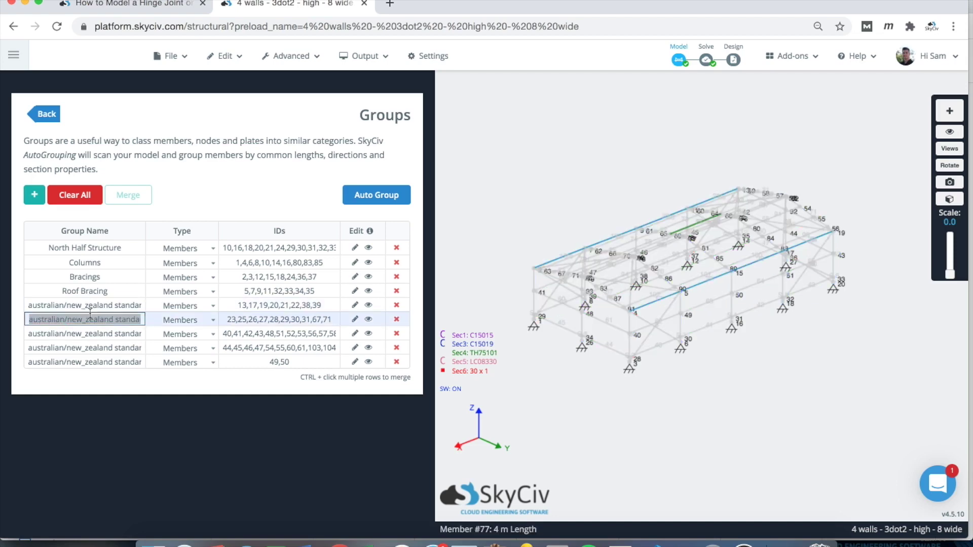
{"action": "double_click", "coordinate": [90, 334]}
{"action": "double_click", "coordinate": [90, 346]}
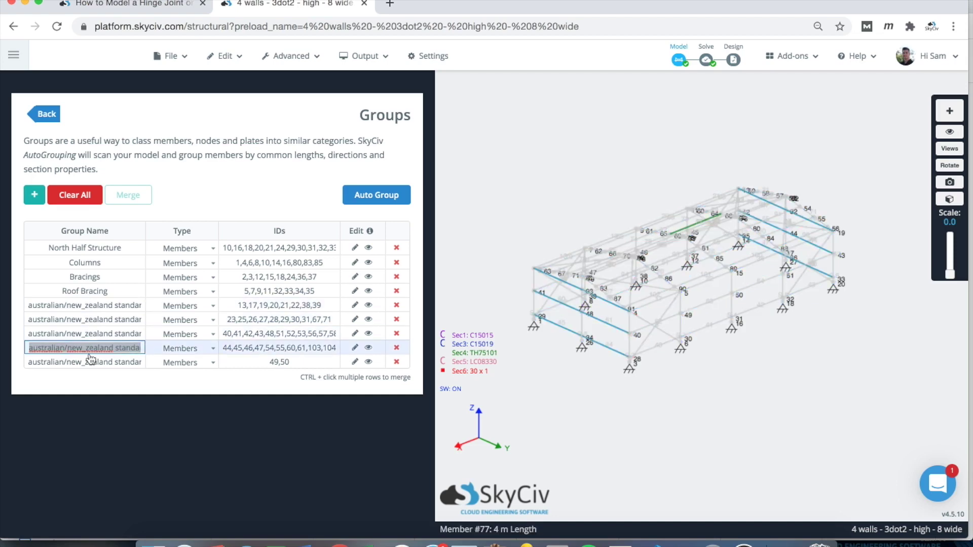
{"action": "double_click", "coordinate": [90, 361]}
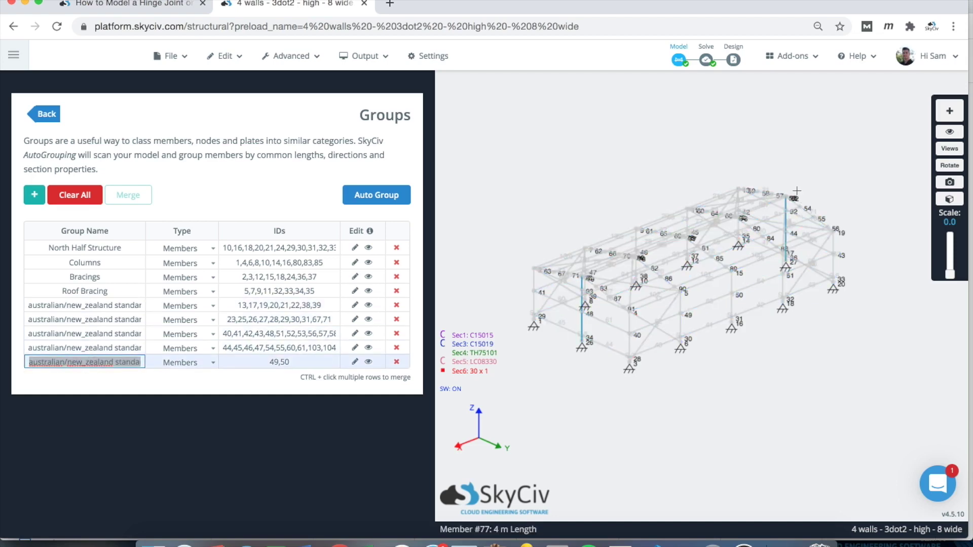
{"action": "scroll", "coordinate": [794, 203], "scroll_direction": "up", "scroll_amount": 4}
{"action": "scroll", "coordinate": [563, 165], "scroll_direction": "down", "scroll_amount": 1}
{"action": "right_click_drag", "start_coordinate": [538, 162], "coordinate": [572, 131]}
{"action": "scroll", "coordinate": [572, 131], "scroll_direction": "down", "scroll_amount": 1}
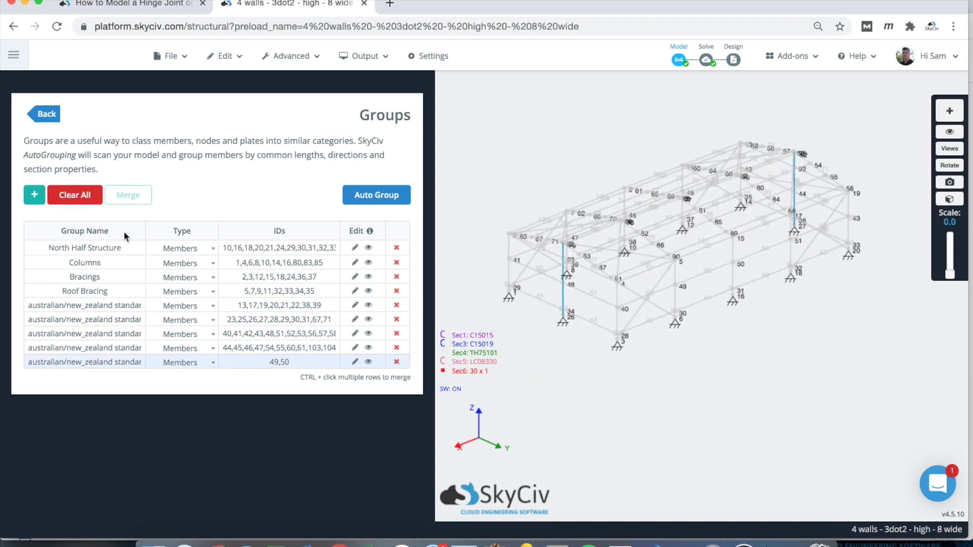
Step: Merge the remaining auto-generated group with IDs 49,50 into the Columns group
{"action": "right_click", "coordinate": [72, 263]}
{"action": "key", "text": "Escape"}
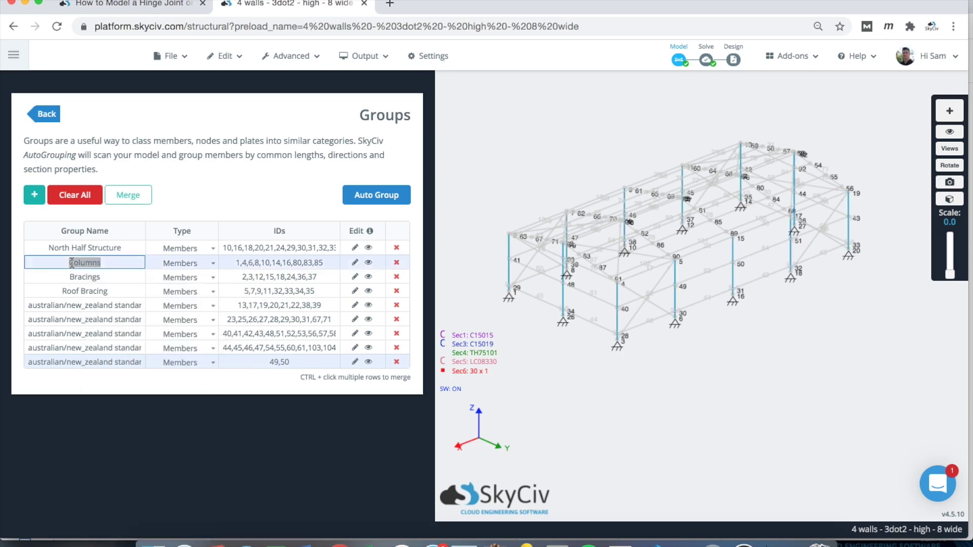
{"action": "left_click", "coordinate": [128, 196]}
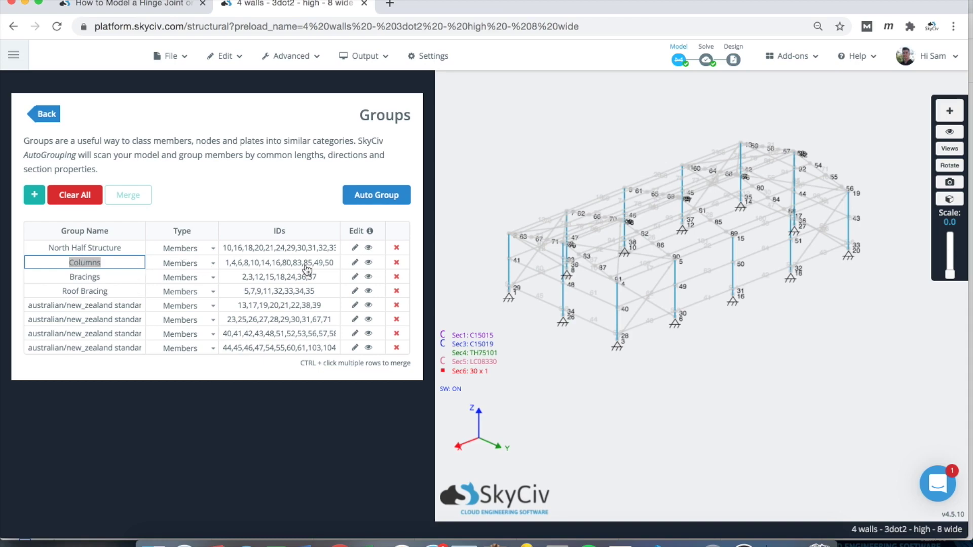
Step: Highlight the merged Columns group, and switch the Columns and Bracings groups off and back on in the model
{"action": "left_click", "coordinate": [612, 134]}
{"action": "scroll", "coordinate": [612, 137], "scroll_direction": "down", "scroll_amount": 3}
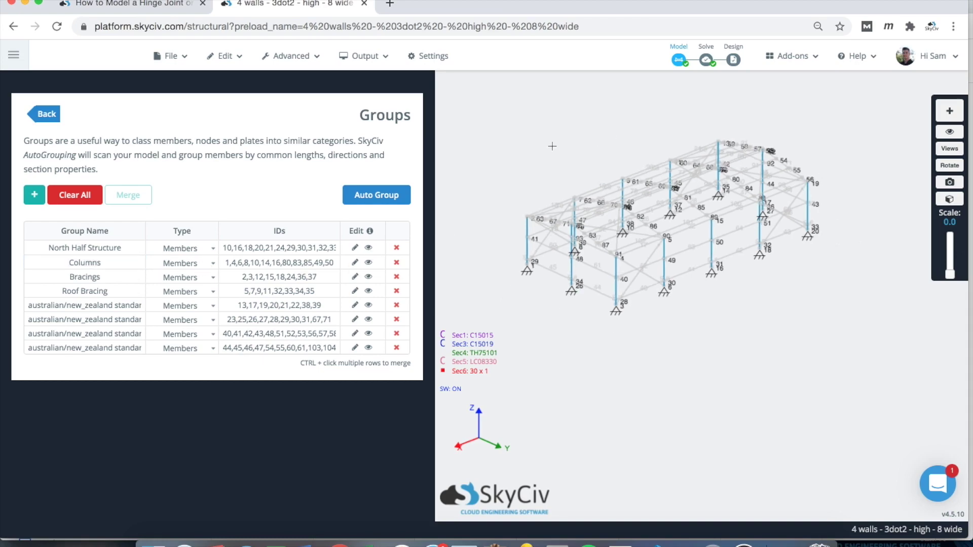
{"action": "left_click_drag", "start_coordinate": [552, 147], "coordinate": [570, 162]}
{"action": "mouse_move", "coordinate": [563, 143]}
{"action": "middle_mouse_down"}
{"action": "mouse_move", "coordinate": [552, 132]}
{"action": "mouse_move", "coordinate": [574, 150]}
{"action": "middle_mouse_up"}
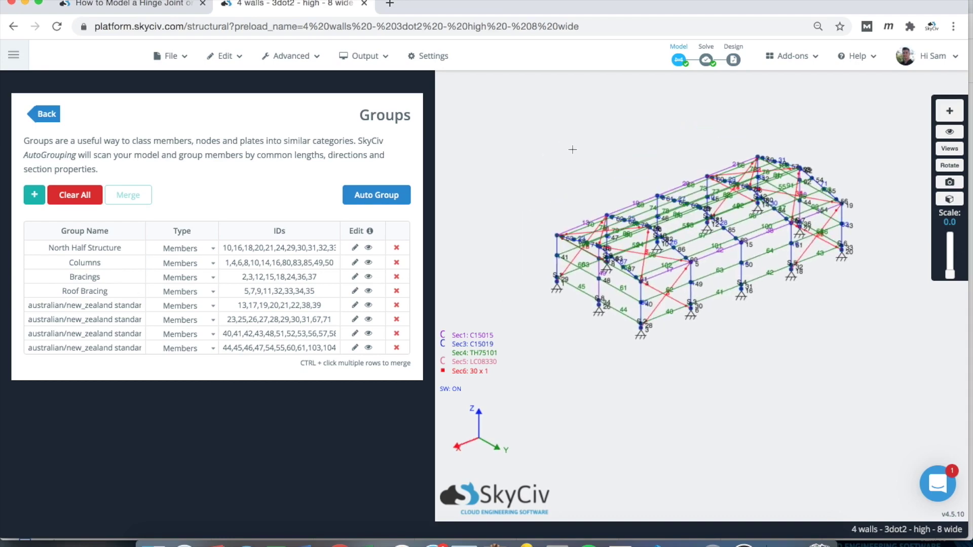
{"action": "left_click", "coordinate": [86, 262]}
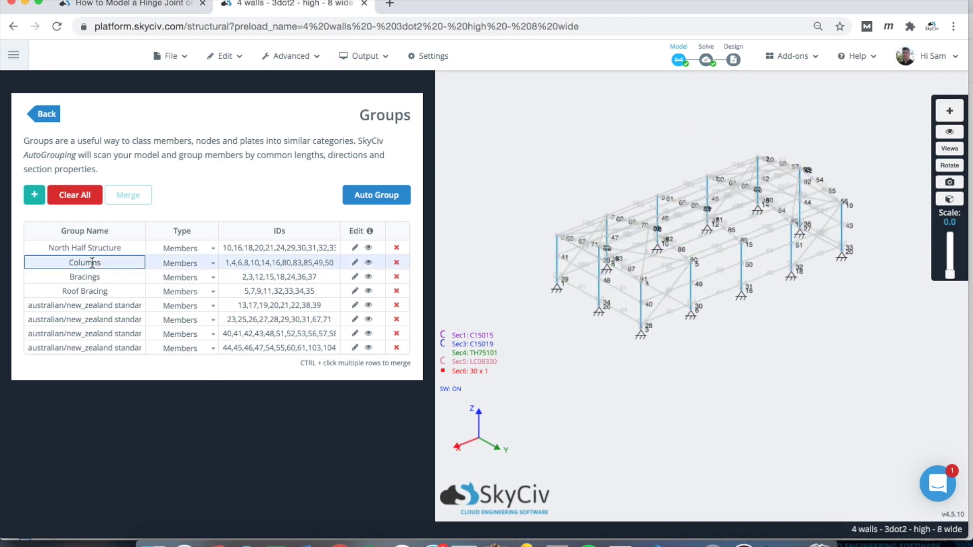
{"action": "left_click", "coordinate": [369, 264]}
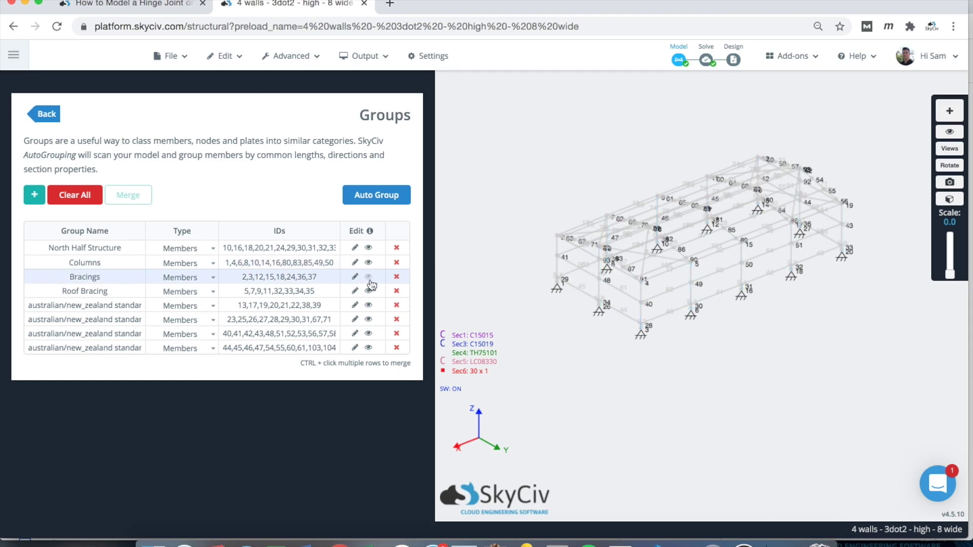
{"action": "left_click", "coordinate": [368, 277]}
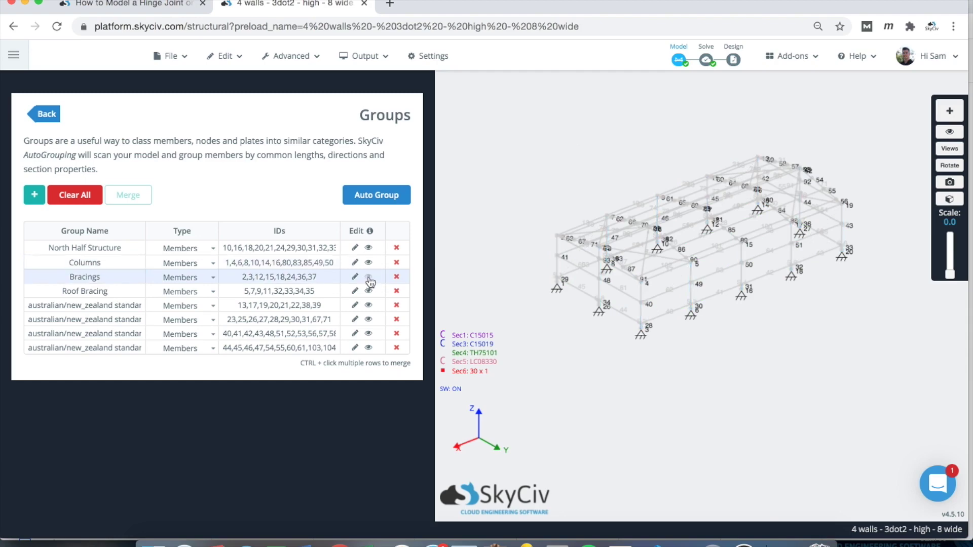
Step: Hide the North Half Structure group, inspect the remaining frame, and show the group again
{"action": "left_click", "coordinate": [370, 249]}
{"action": "left_click_drag", "start_coordinate": [650, 132], "coordinate": [589, 133]}
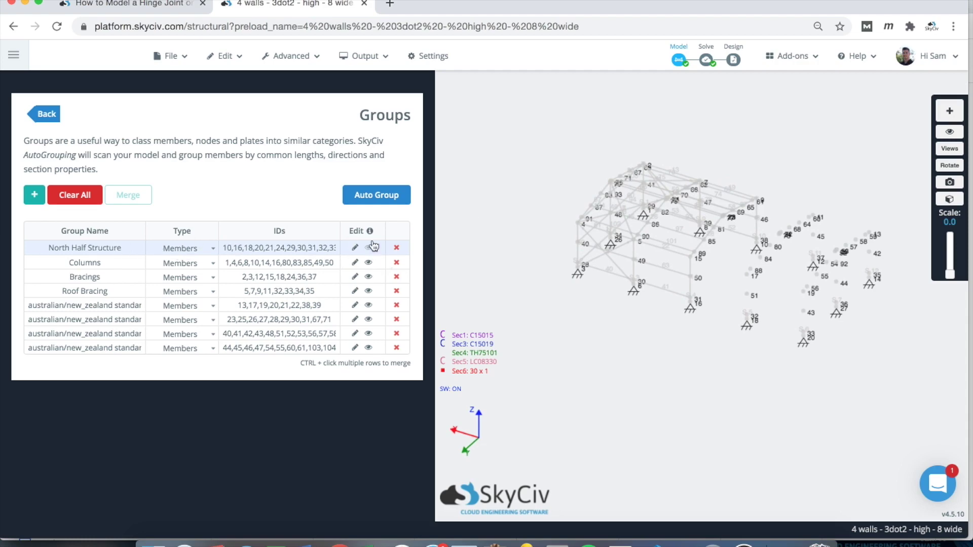
{"action": "scroll", "coordinate": [809, 222], "scroll_direction": "up", "scroll_amount": 3}
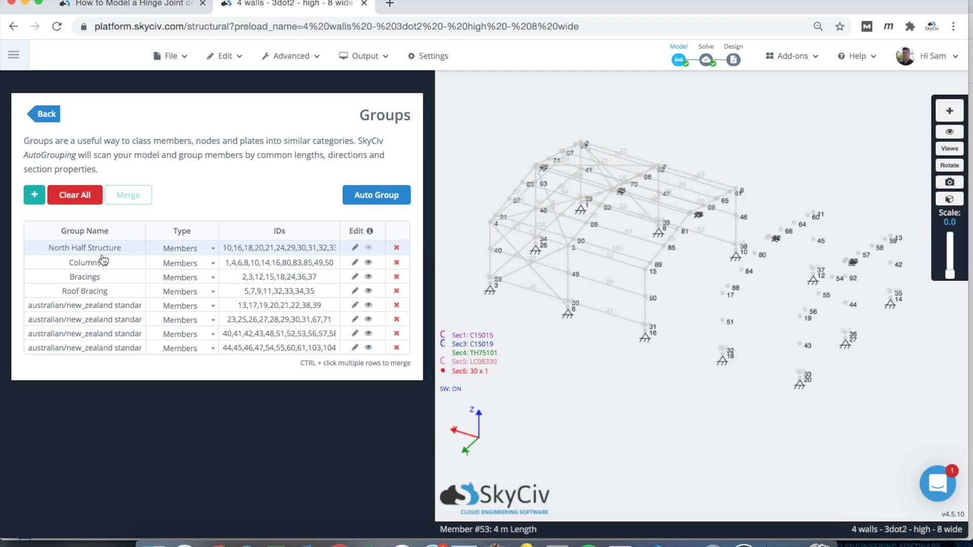
{"action": "left_click", "coordinate": [369, 249]}
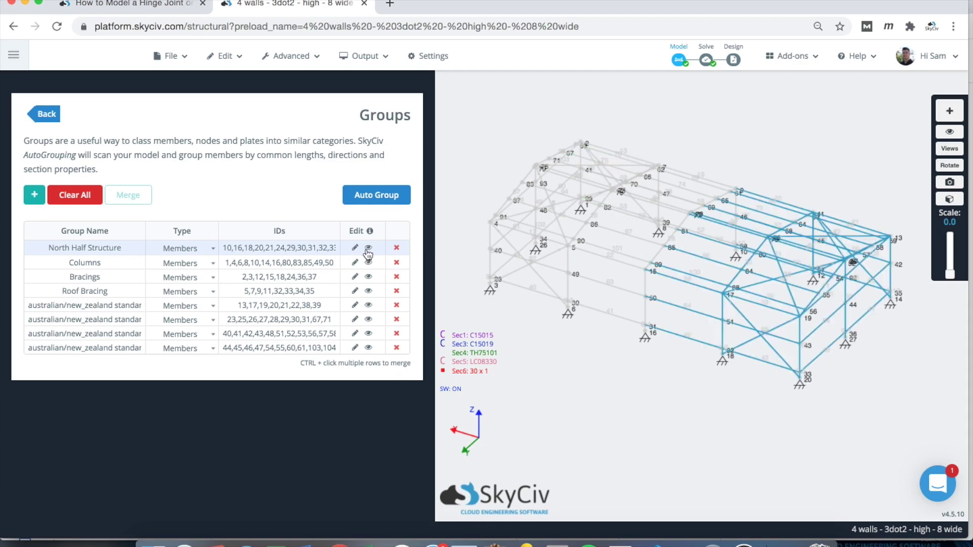
Step: Highlight the Columns group and examine its members from the other side of the frame
{"action": "double_click", "coordinate": [87, 263]}
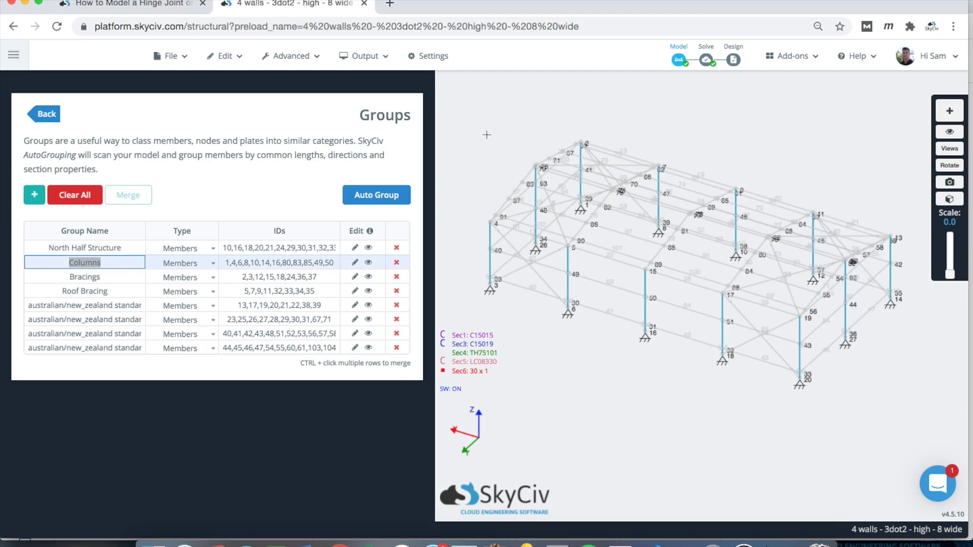
{"action": "left_click_drag", "start_coordinate": [490, 129], "coordinate": [559, 125]}
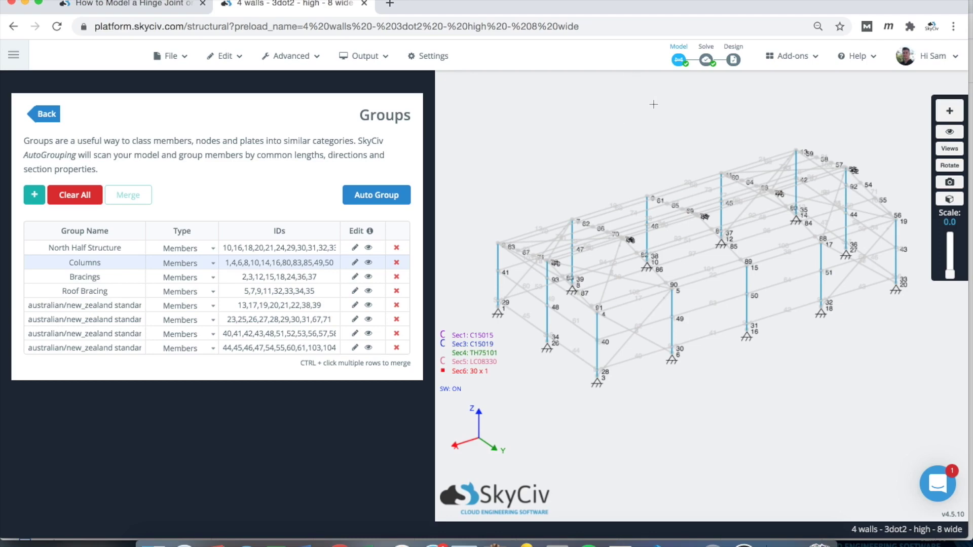
{"action": "scroll", "coordinate": [634, 133], "scroll_direction": "down", "scroll_amount": 1}
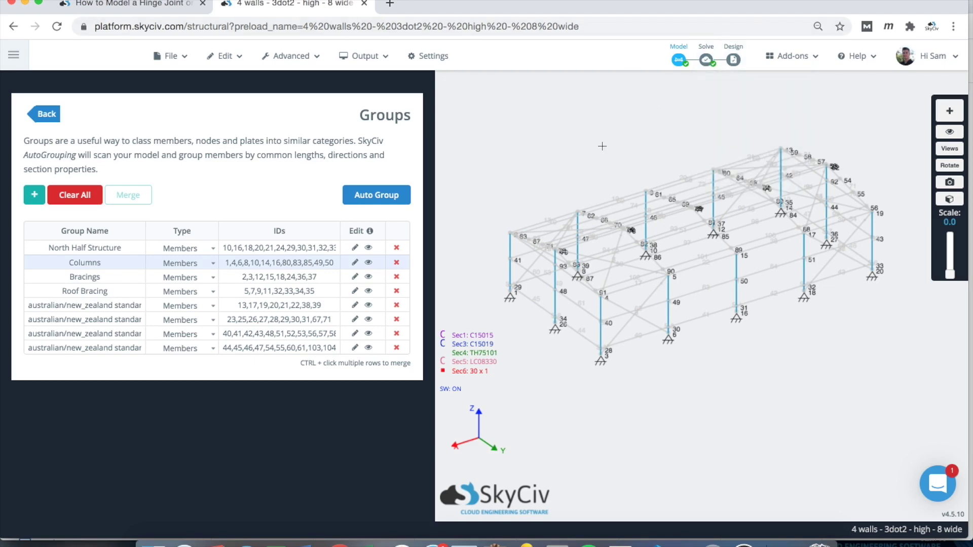
Step: Leave the group settings and show the entire structure
{"action": "left_click", "coordinate": [49, 118]}
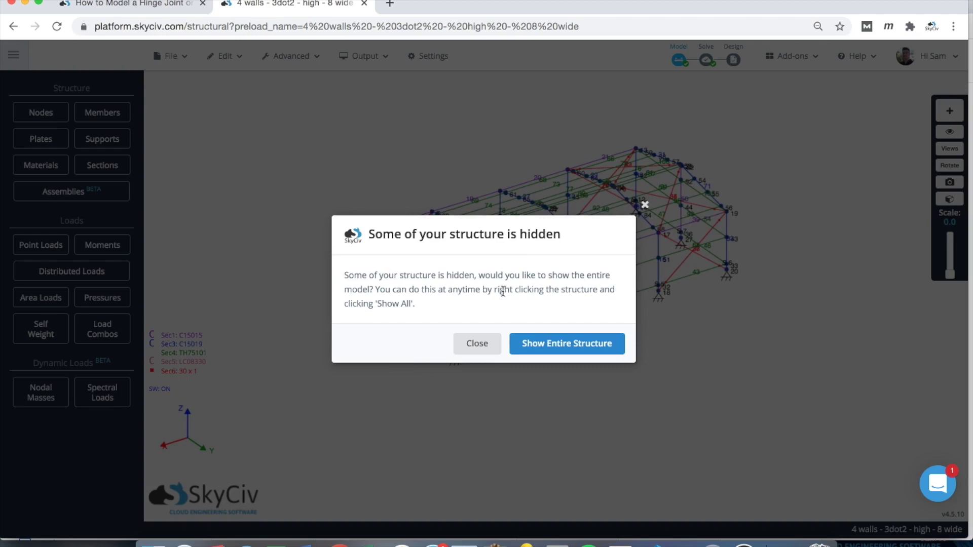
{"action": "left_click", "coordinate": [617, 338]}
{"action": "scroll", "coordinate": [546, 118], "scroll_direction": "up", "scroll_amount": 4}
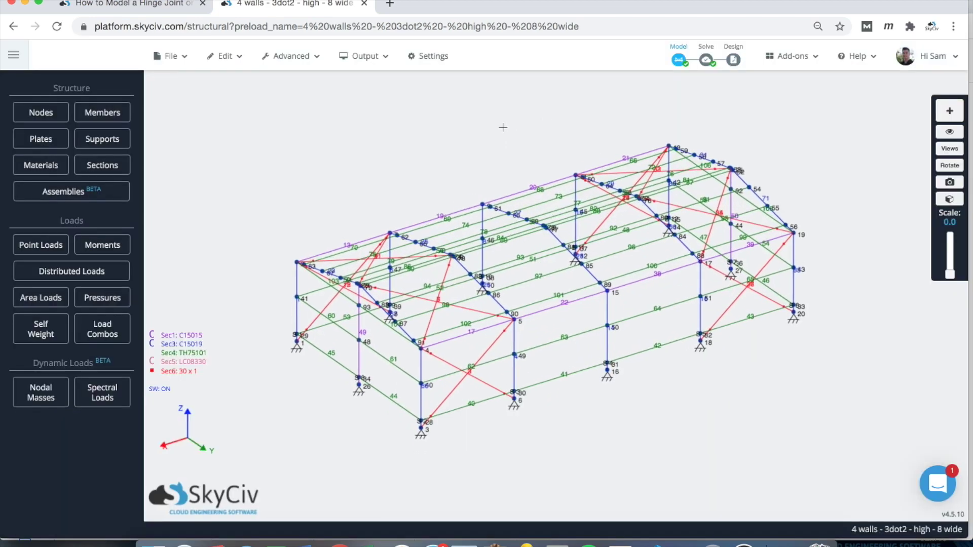
Step: Switch to the analysis results and display the axial forces for All Groups under the ULS: Permanent combination
{"action": "left_click", "coordinate": [701, 60]}
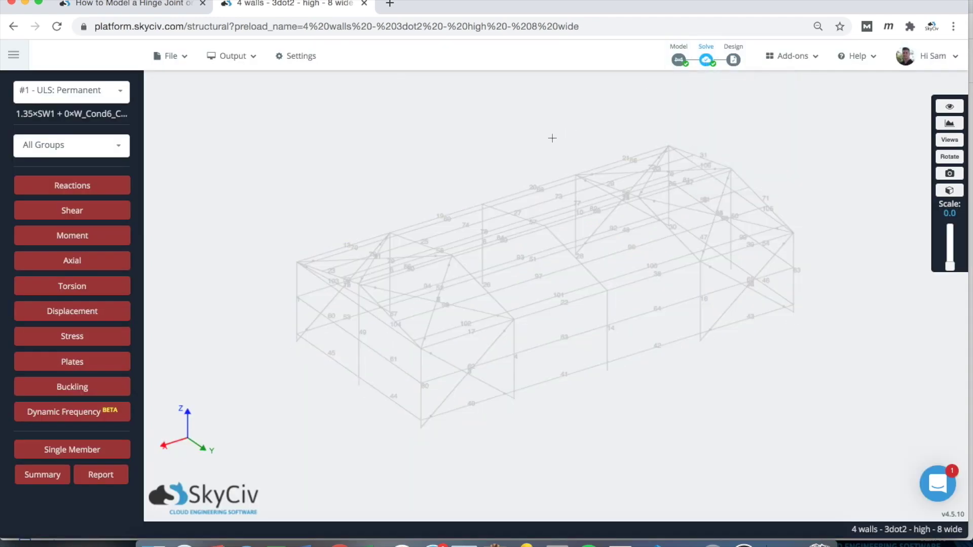
{"action": "left_click", "coordinate": [91, 147]}
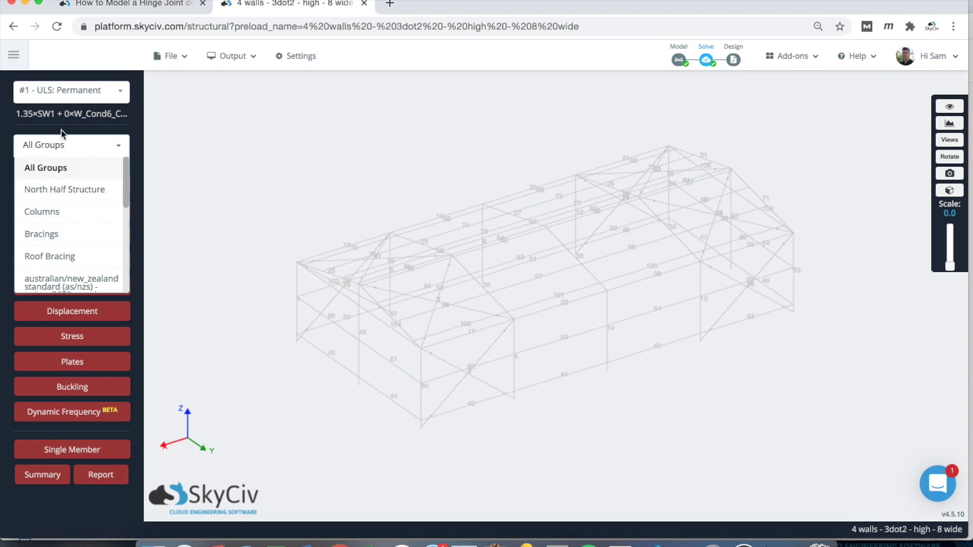
{"action": "left_click", "coordinate": [208, 136]}
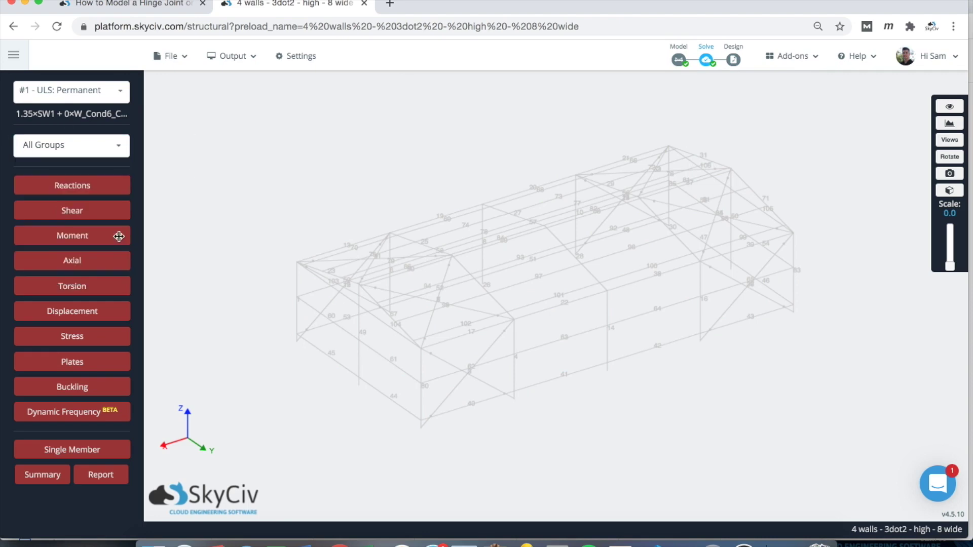
{"action": "left_click", "coordinate": [95, 269]}
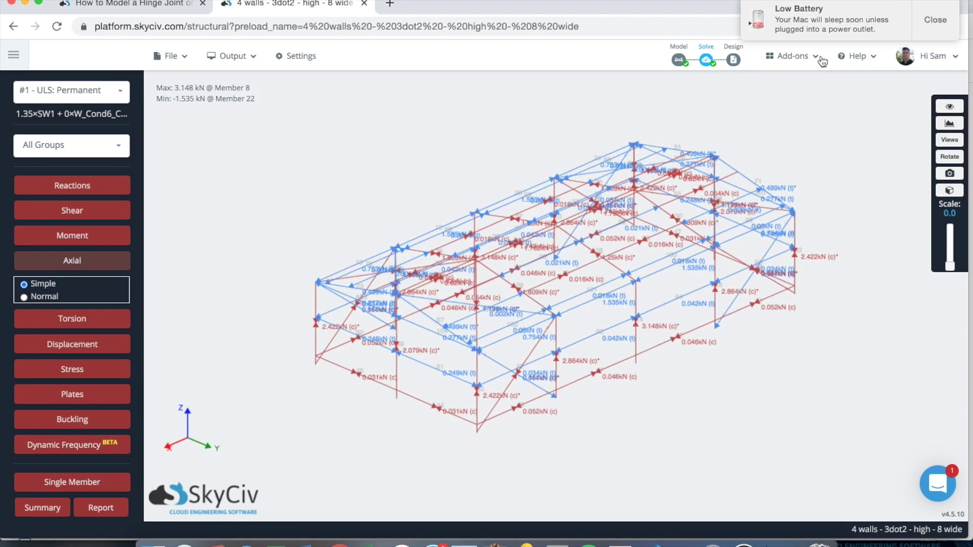
{"action": "left_click", "coordinate": [935, 19]}
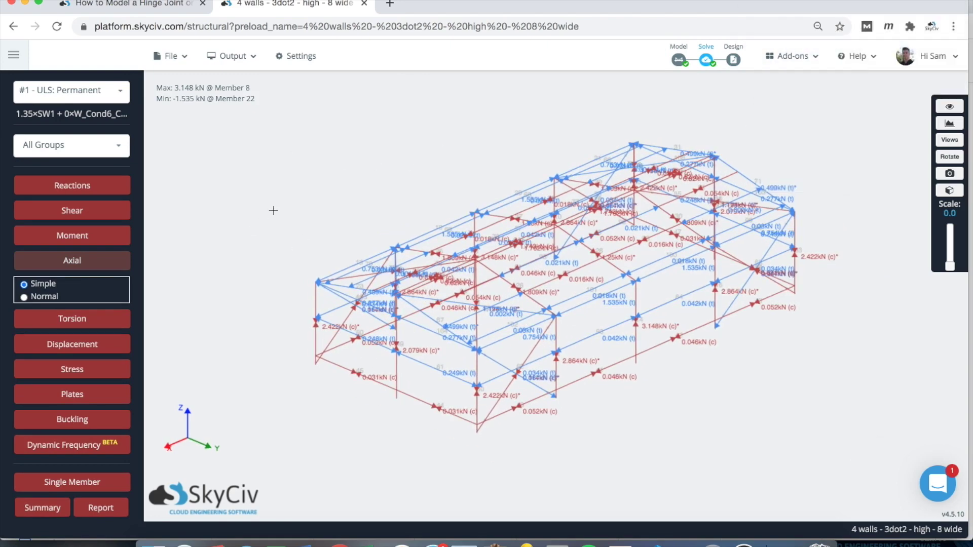
Step: Filter the axial force results to the Columns group and inspect the values on the model
{"action": "left_click", "coordinate": [58, 149]}
{"action": "left_click", "coordinate": [57, 211]}
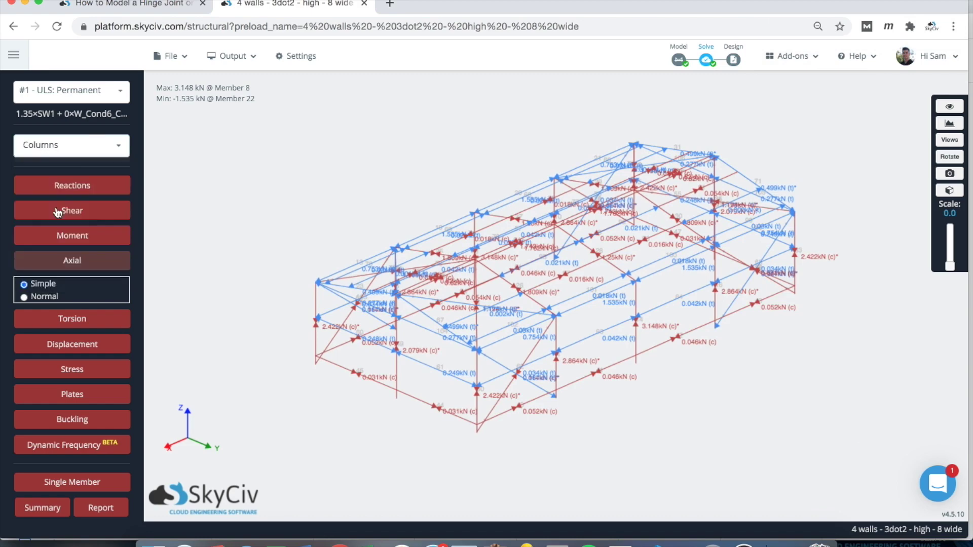
{"action": "left_click_drag", "start_coordinate": [360, 171], "coordinate": [353, 171]}
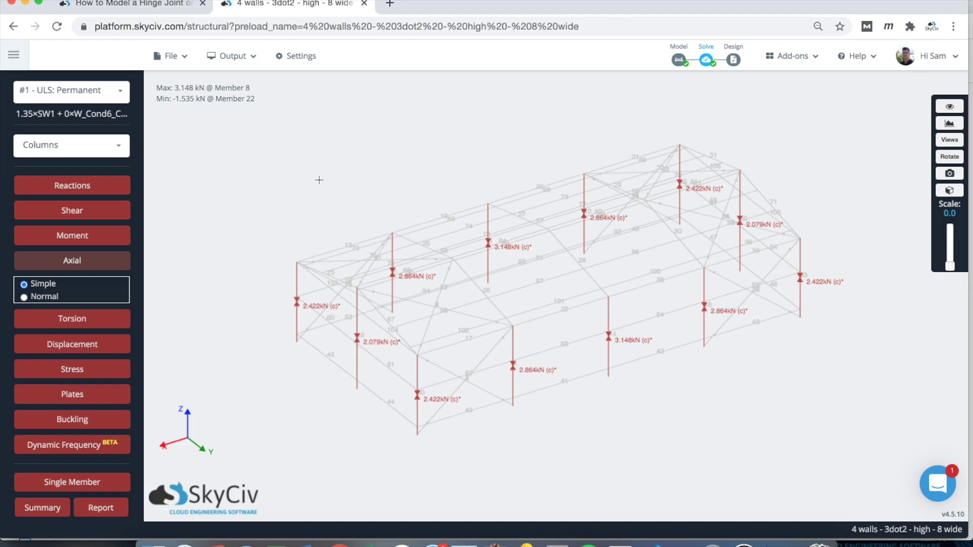
{"action": "scroll", "coordinate": [319, 181], "scroll_direction": "up", "scroll_amount": 2}
{"action": "scroll", "coordinate": [343, 180], "scroll_direction": "down", "scroll_amount": 3}
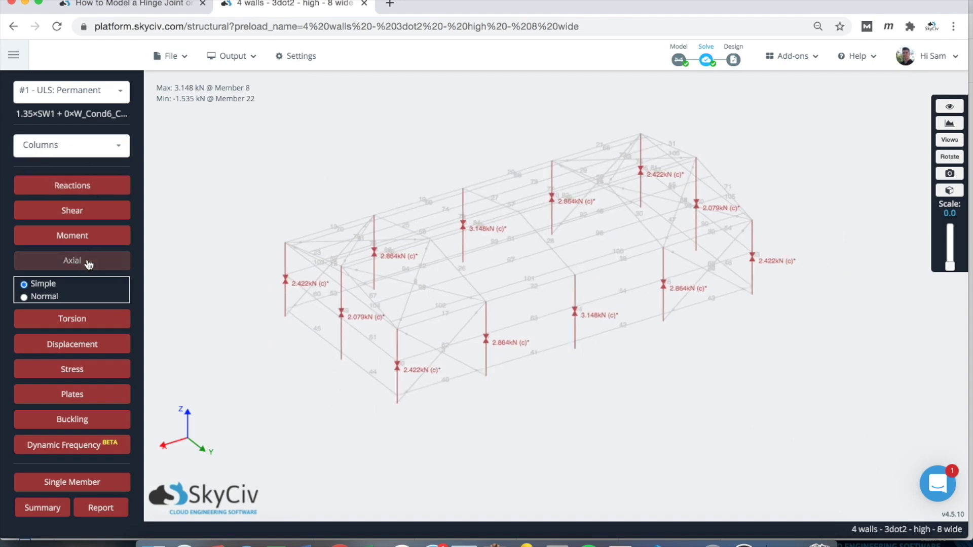
Step: Reset the results filter to All Groups and display the bending moments about Z
{"action": "left_click", "coordinate": [89, 149]}
{"action": "scroll", "coordinate": [80, 167], "scroll_direction": "up", "scroll_amount": 2}
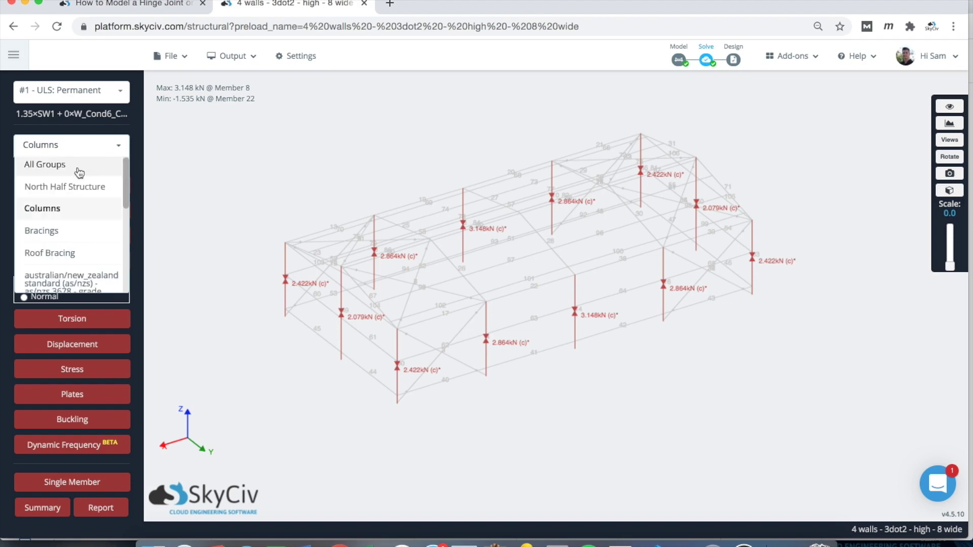
{"action": "left_click", "coordinate": [76, 165]}
{"action": "left_click", "coordinate": [73, 237]}
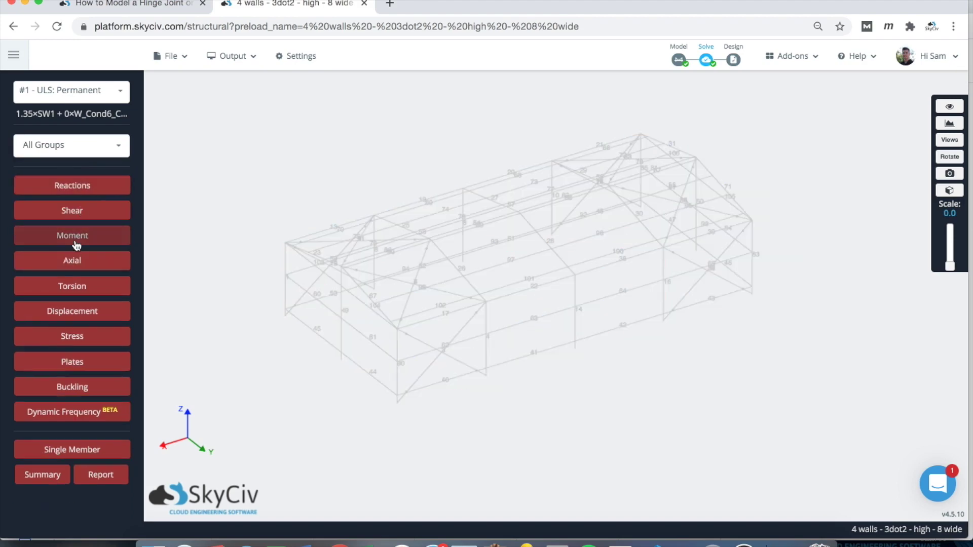
Step: Isolate the moment diagrams of the side wall members at the positive Y side, examine them at scale 0.4, and clear the moment display
{"action": "left_click_drag", "start_coordinate": [409, 121], "coordinate": [361, 119]}
{"action": "left_click_drag", "start_coordinate": [433, 120], "coordinate": [714, 369]}
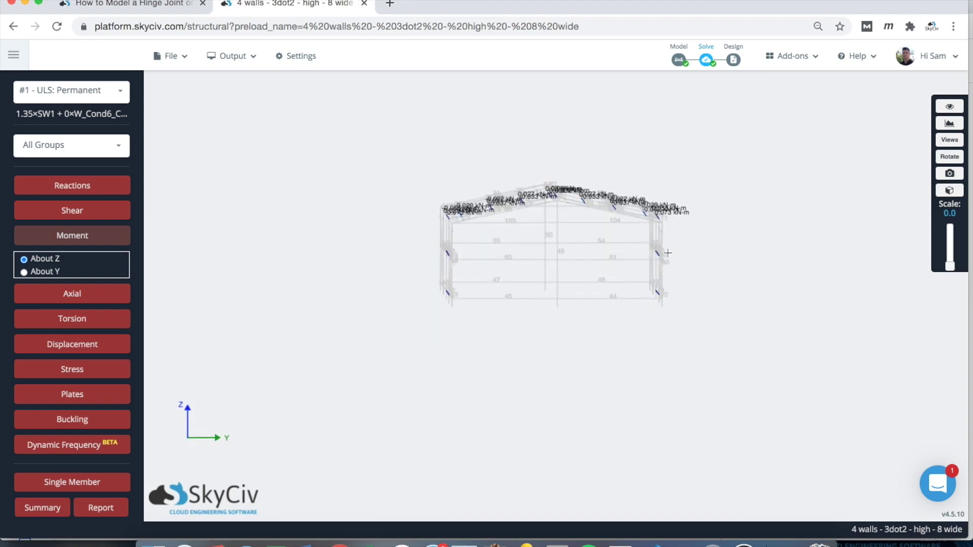
{"action": "left_click", "coordinate": [666, 253]}
{"action": "left_click_drag", "start_coordinate": [641, 176], "coordinate": [643, 175]}
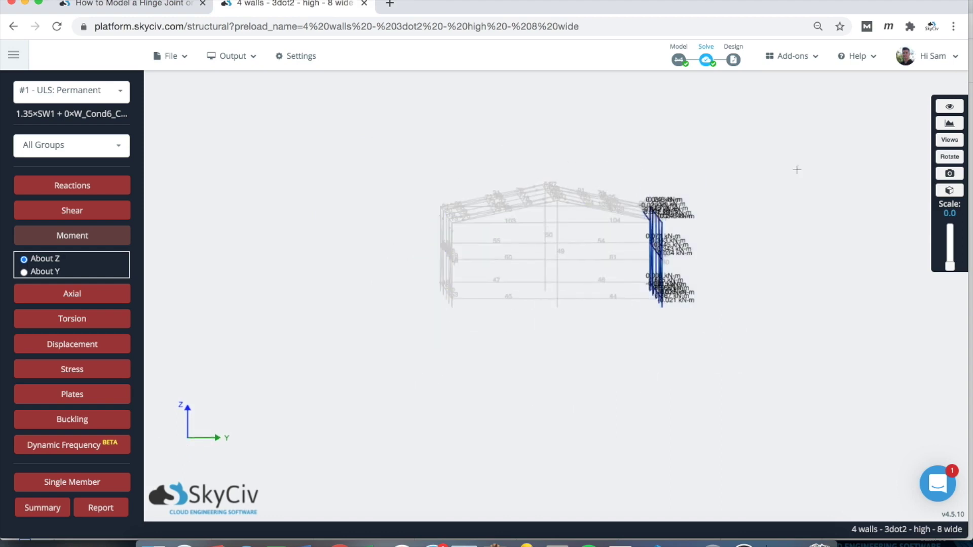
{"action": "left_click_drag", "start_coordinate": [756, 152], "coordinate": [734, 156]}
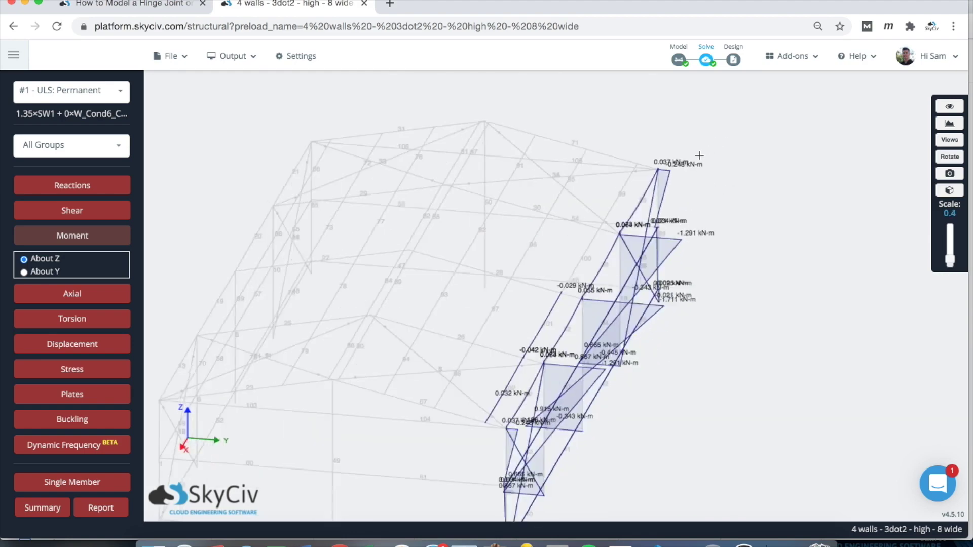
{"action": "left_click_drag", "start_coordinate": [699, 156], "coordinate": [692, 161]}
{"action": "scroll", "coordinate": [692, 160], "scroll_direction": "down", "scroll_amount": 5}
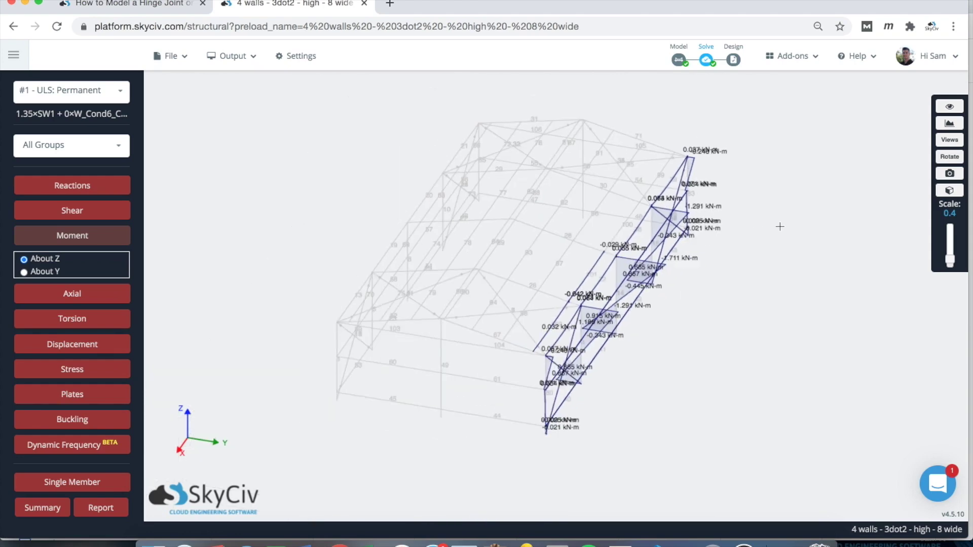
{"action": "left_click_drag", "start_coordinate": [774, 244], "coordinate": [762, 248]}
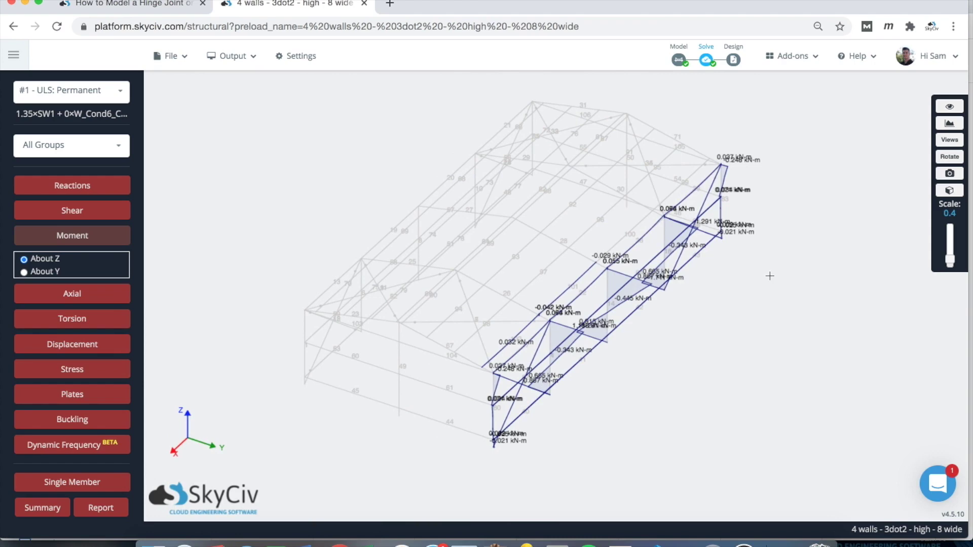
{"action": "left_click", "coordinate": [71, 235]}
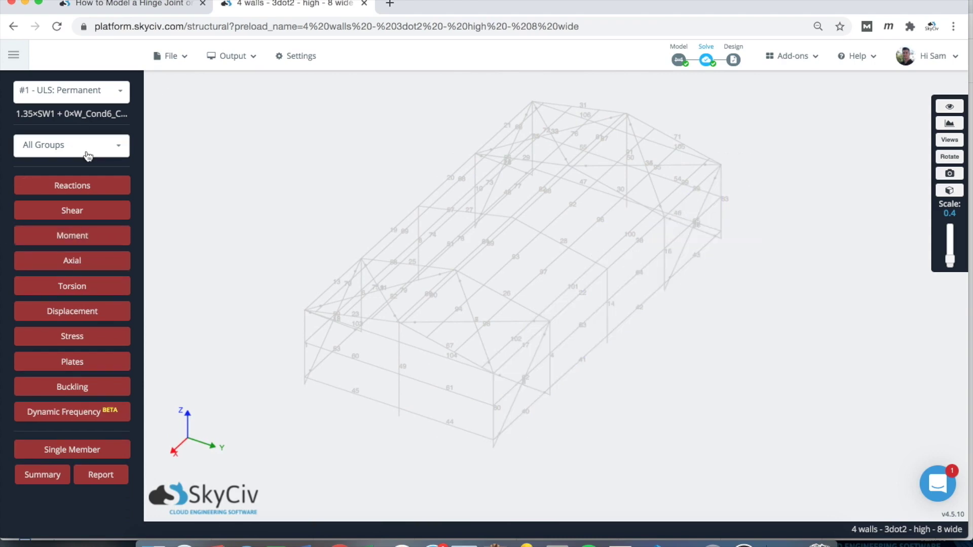
{"action": "left_click_drag", "start_coordinate": [795, 157], "coordinate": [782, 151]}
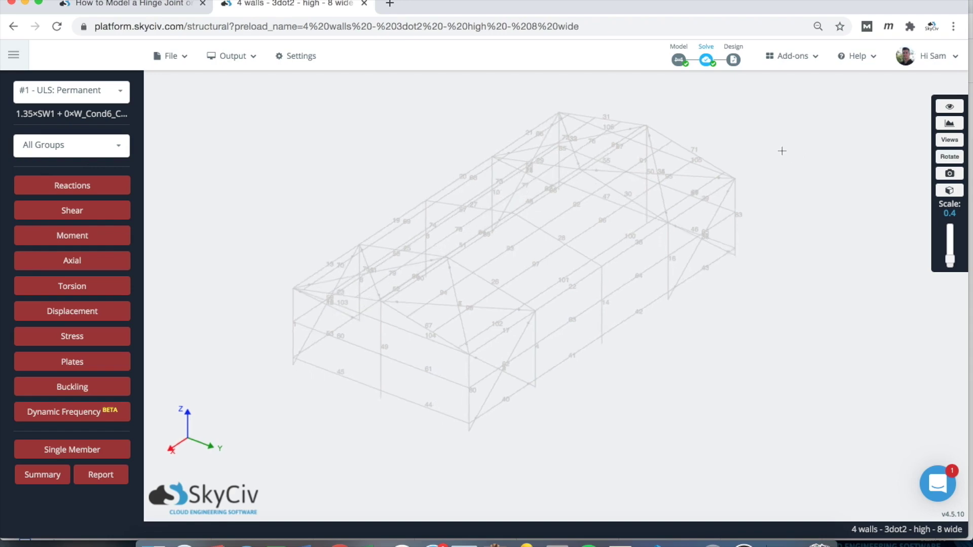
Step: Switch to the AS 4600-2005 member design and run the design check
{"action": "mouse_move", "coordinate": [734, 60]}
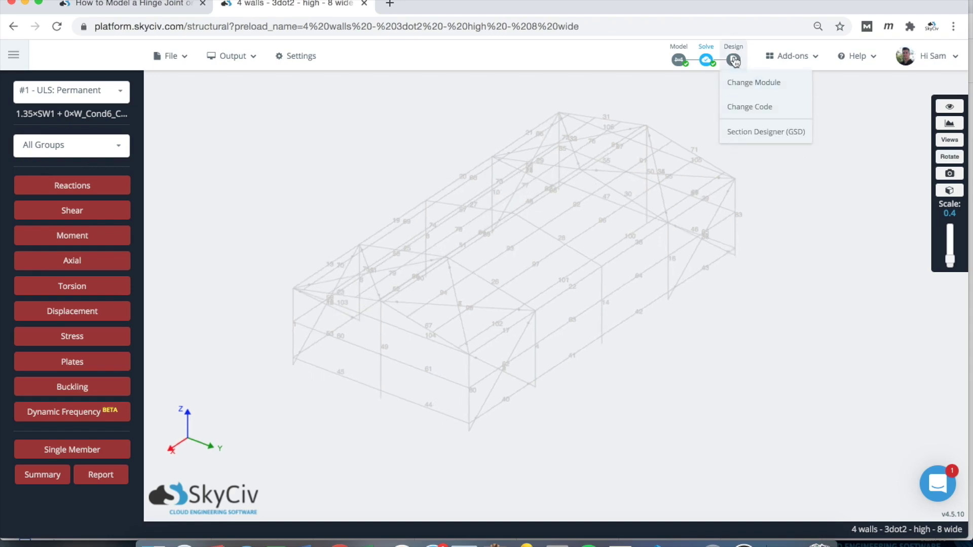
{"action": "left_click", "coordinate": [734, 60]}
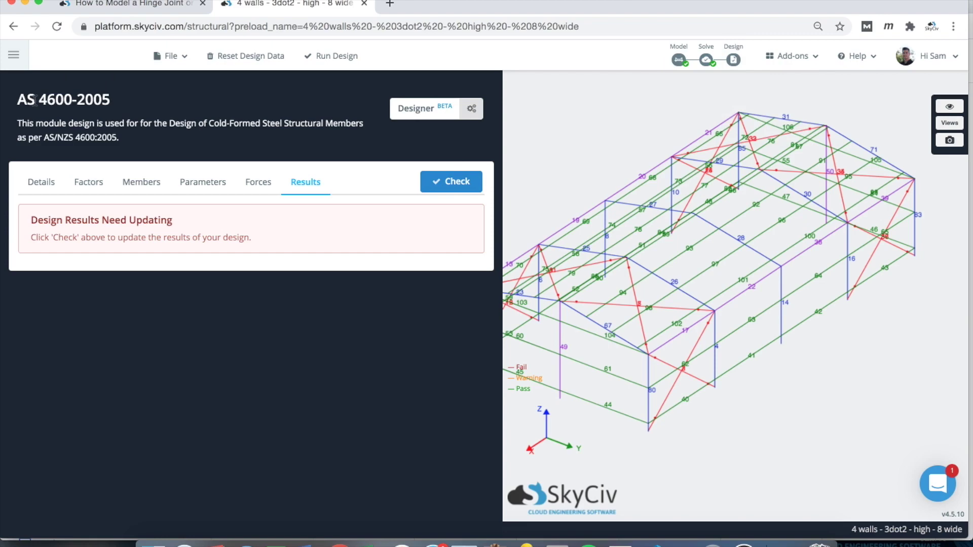
{"action": "left_click", "coordinate": [469, 182]}
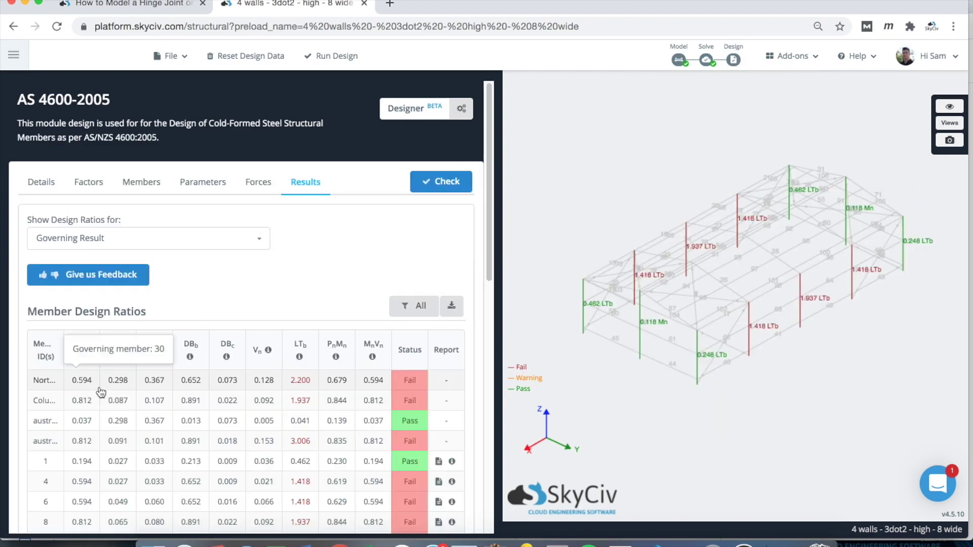